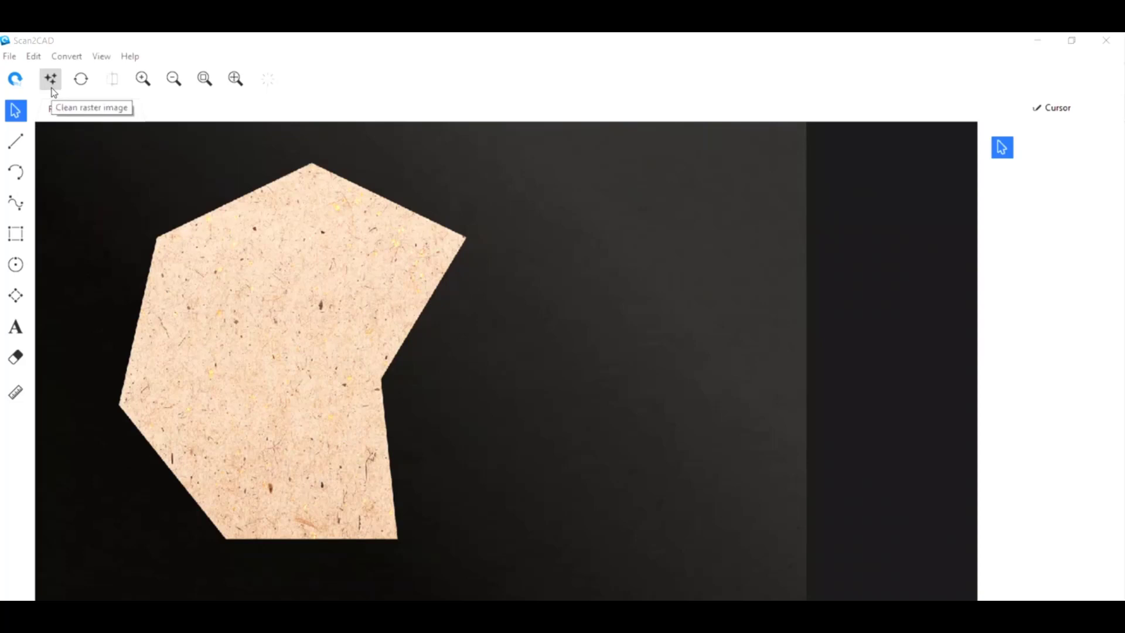
# Reduce the raster image to black and white with a simple threshold of 127 and check the result.
pyautogui.click(52, 88)
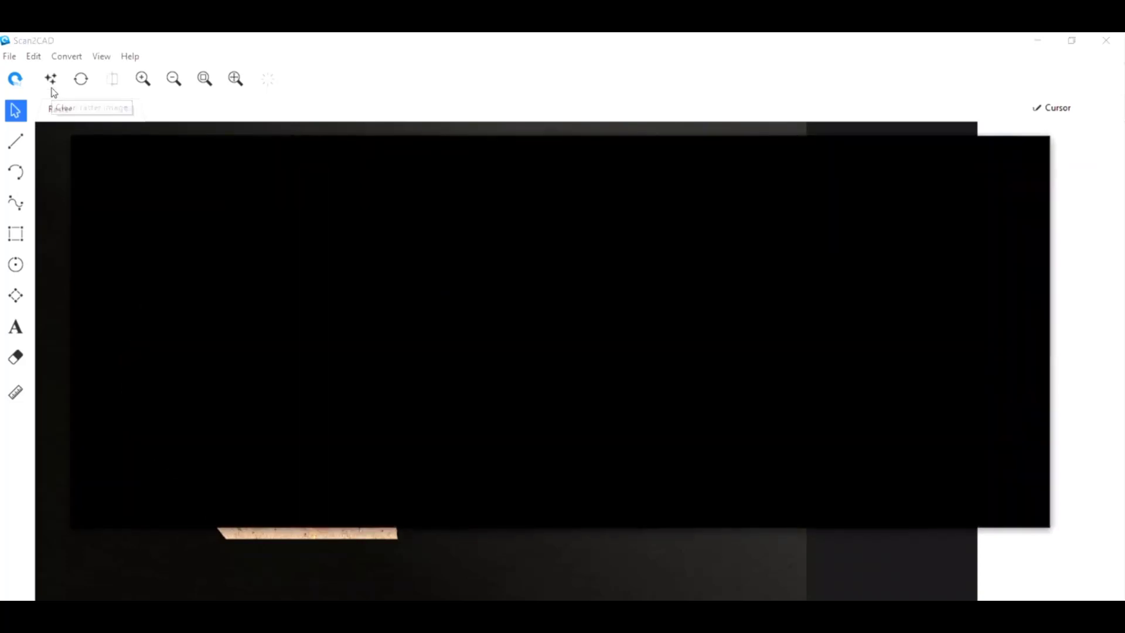
pyautogui.moveTo(364, 147); pyautogui.dragTo(443, 148)
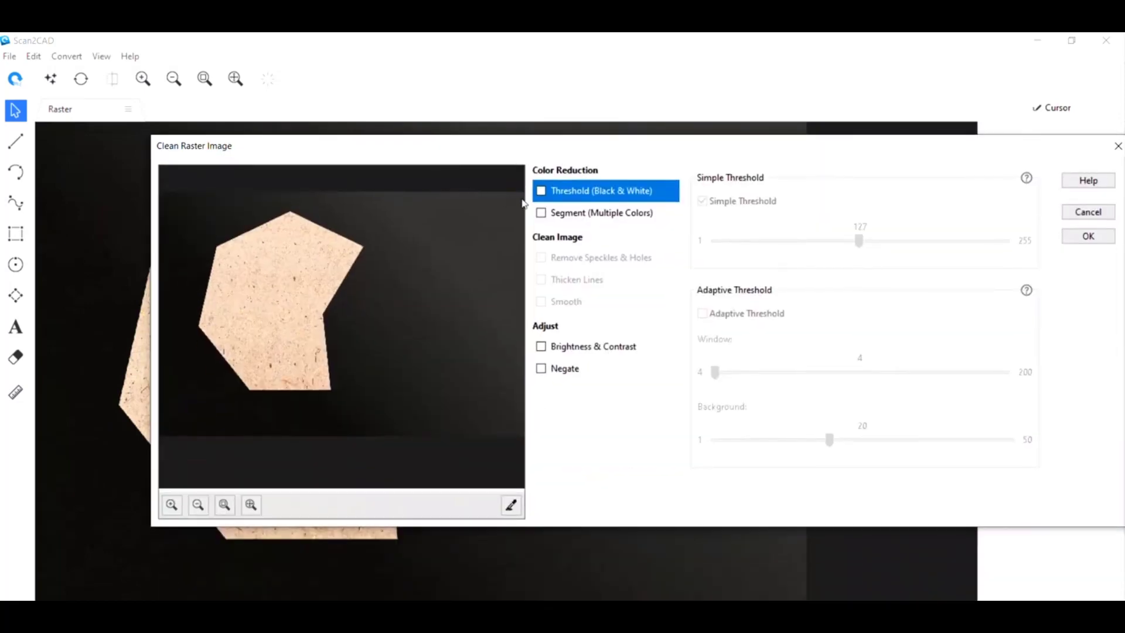
pyautogui.click(541, 192)
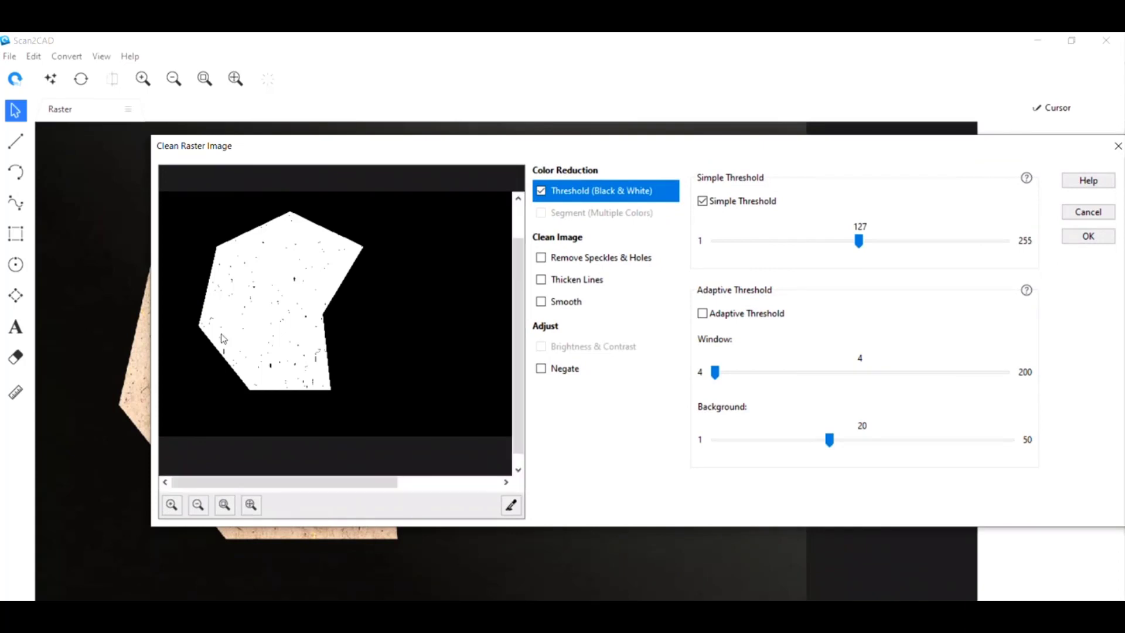
pyautogui.scroll(2, 235, 358)
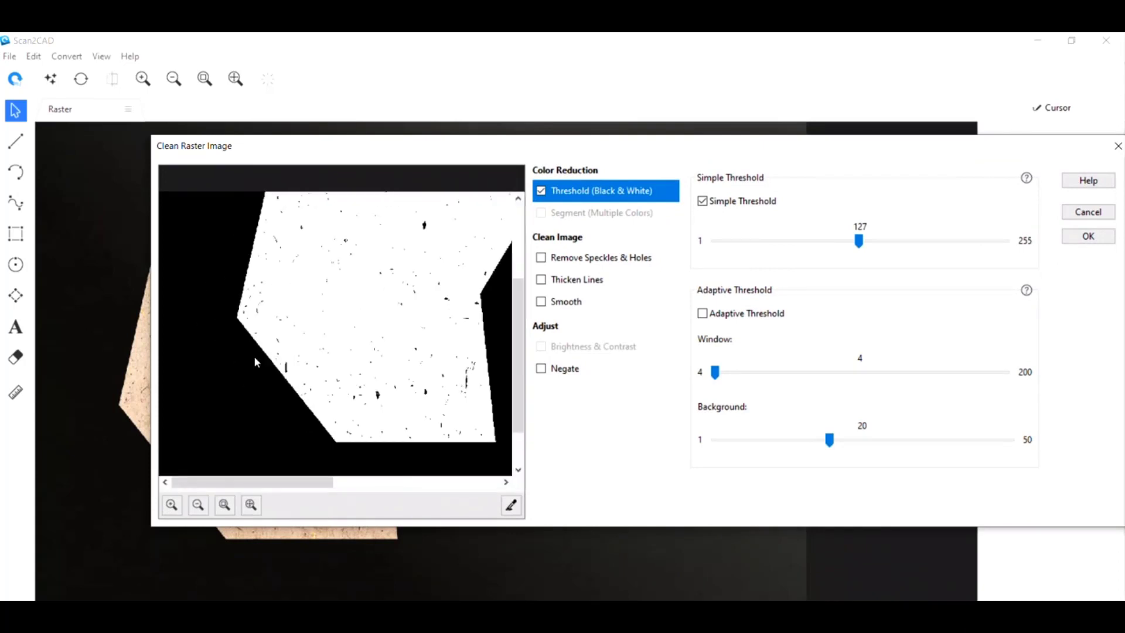
pyautogui.scroll(-2, 254, 358)
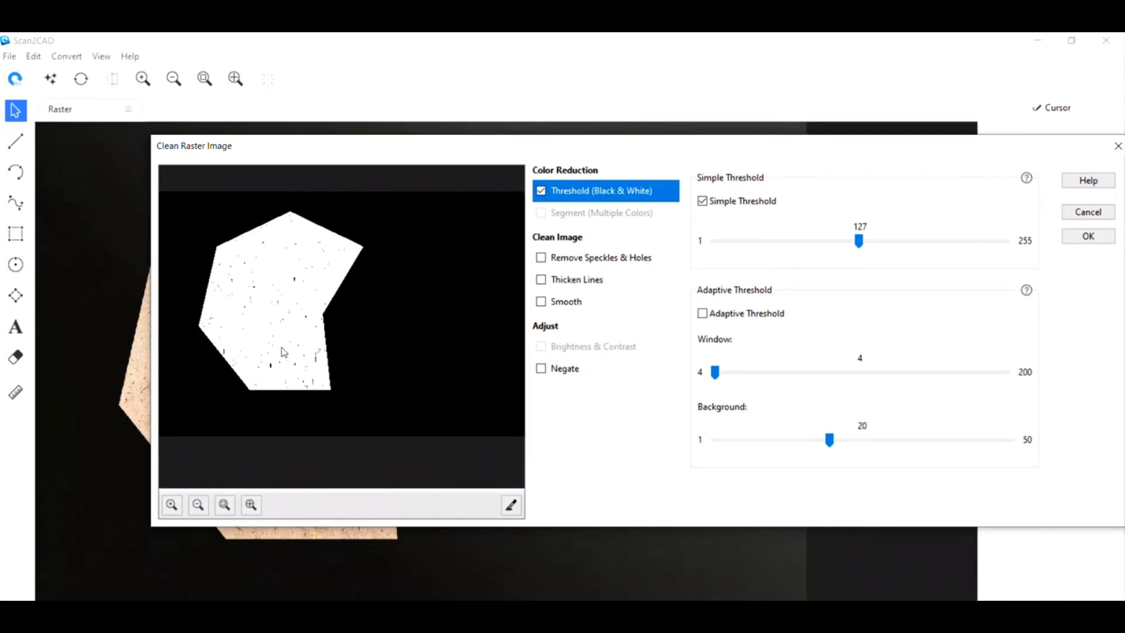
pyautogui.click(1088, 236)
pyautogui.scroll(2, 311, 504)
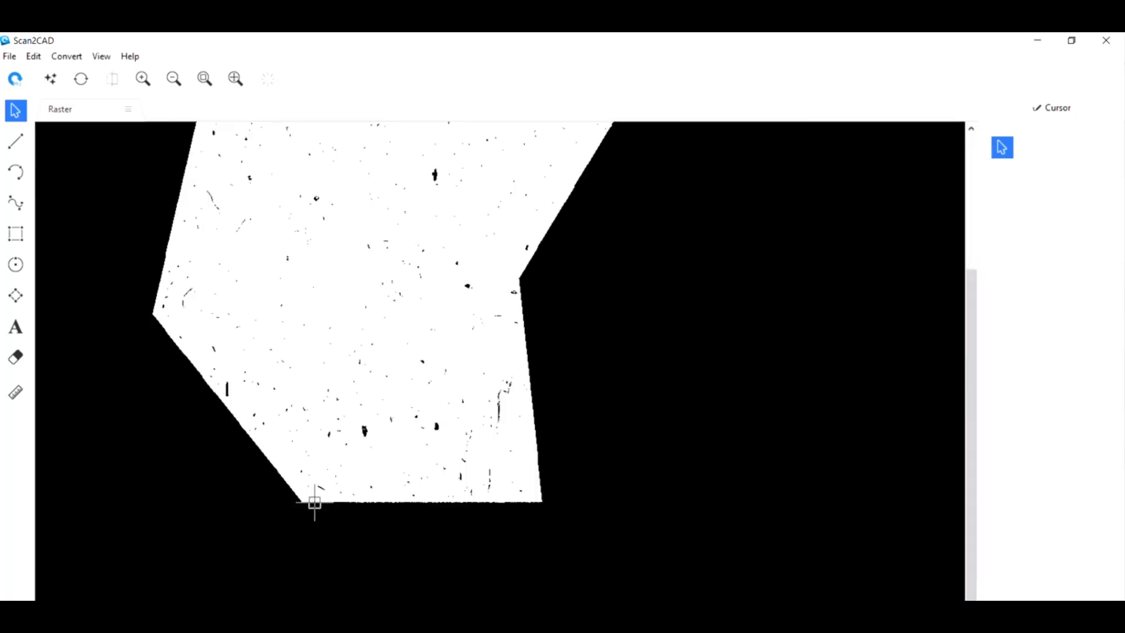
pyautogui.scroll(-2, 452, 440)
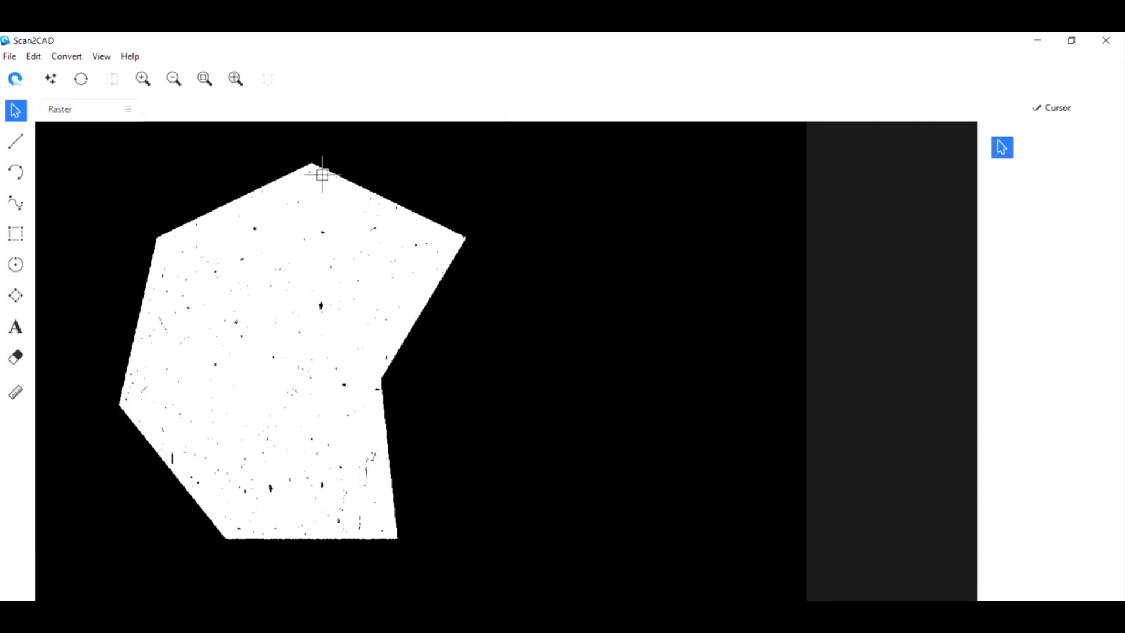
# Negate the black-and-white raster image to swap its colors, and apply the cleanup.
pyautogui.click(52, 86)
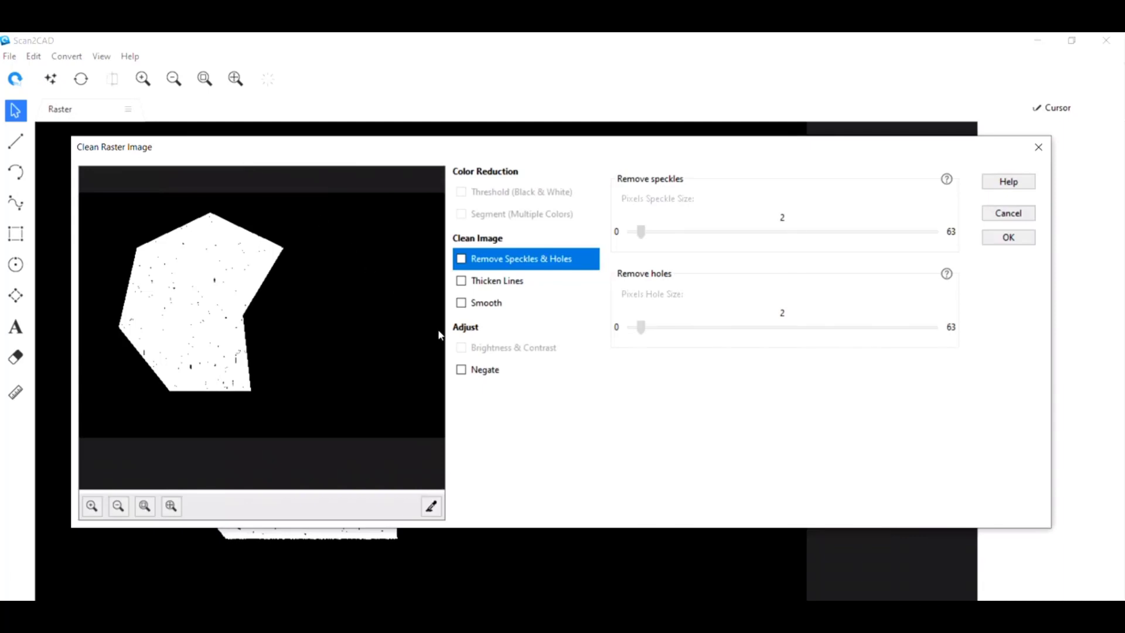
pyautogui.click(461, 370)
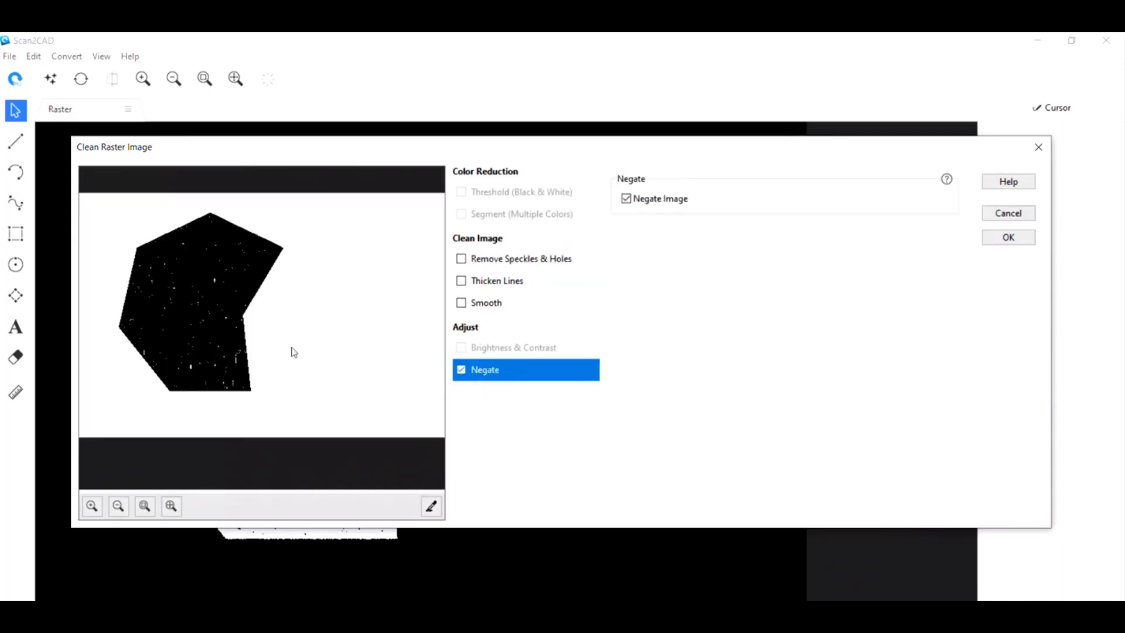
pyautogui.scroll(1, 276, 346)
pyautogui.scroll(1, 276, 346)
pyautogui.scroll(-3, 274, 344)
pyautogui.click(1016, 244)
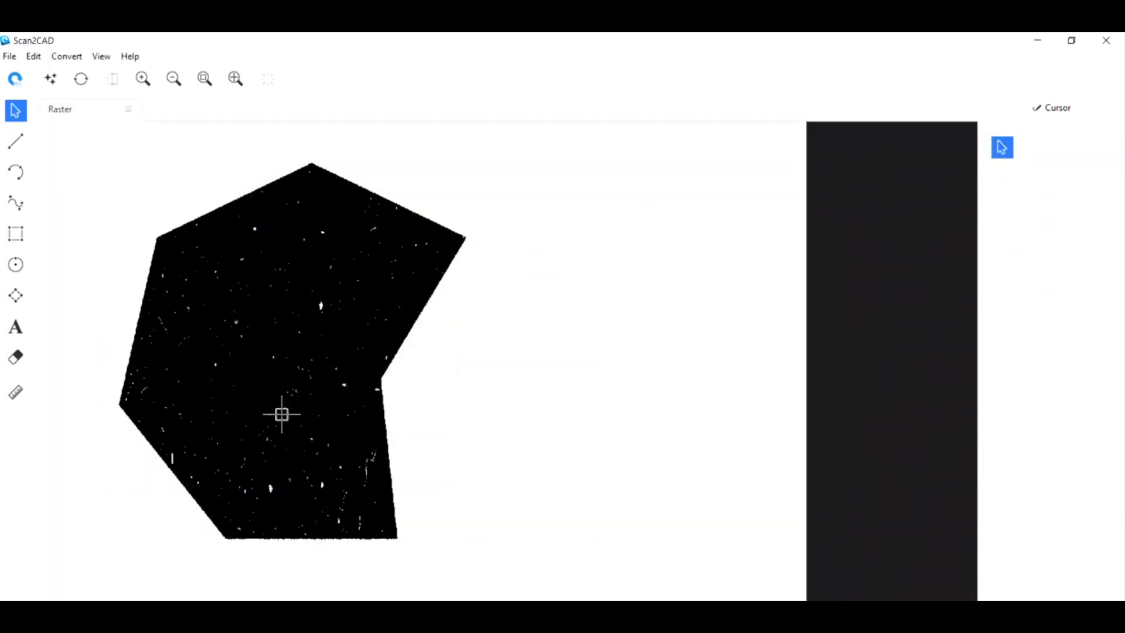
# Enable Remove Speckles & Holes in the raster cleanup and inspect the specks inside the shape.
pyautogui.click(50, 80)
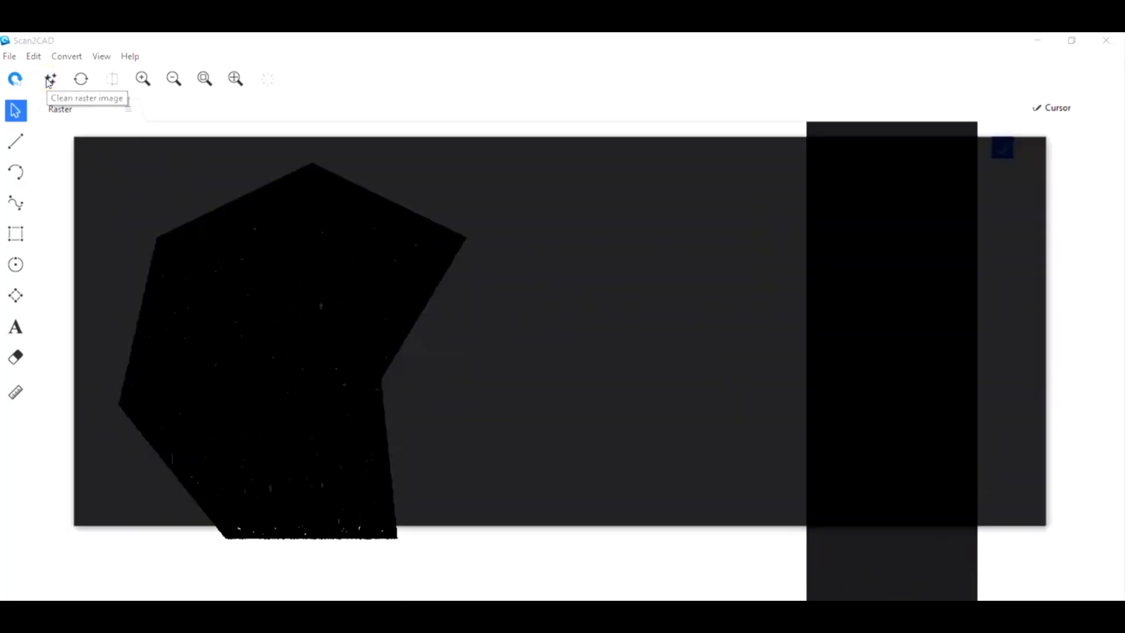
pyautogui.scroll(5, 165, 325)
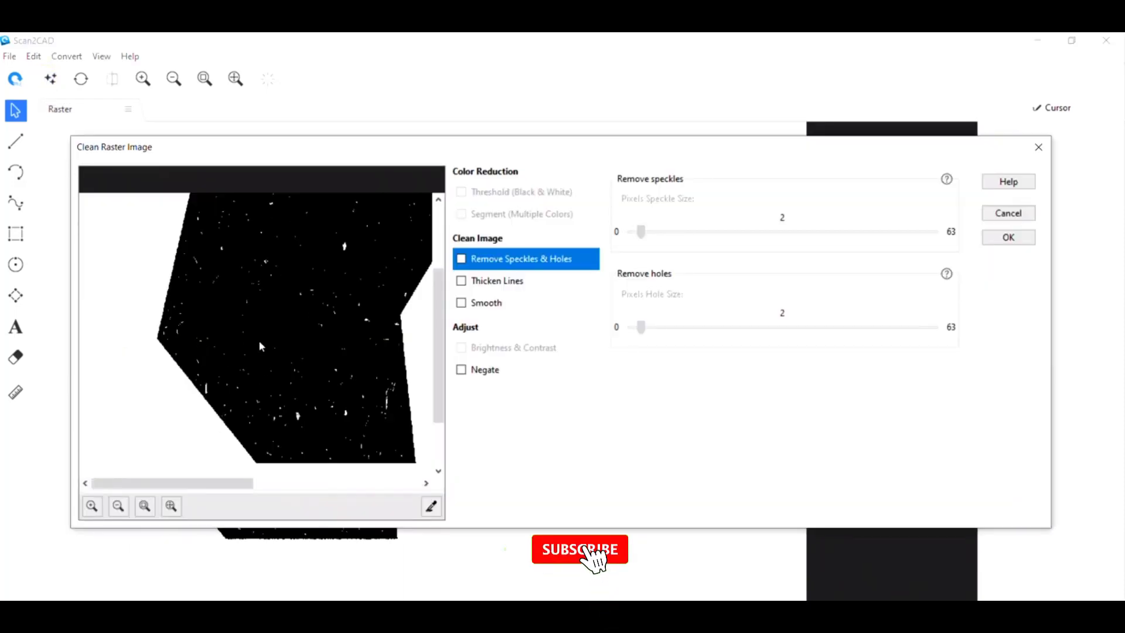
pyautogui.click(461, 260)
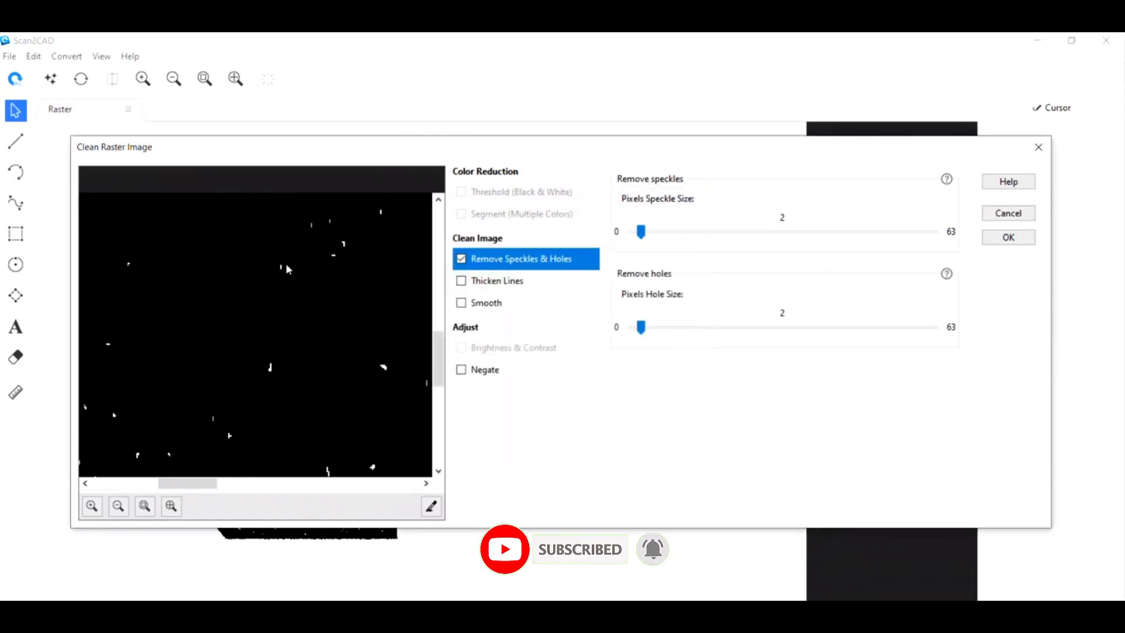
pyautogui.scroll(2, 283, 272)
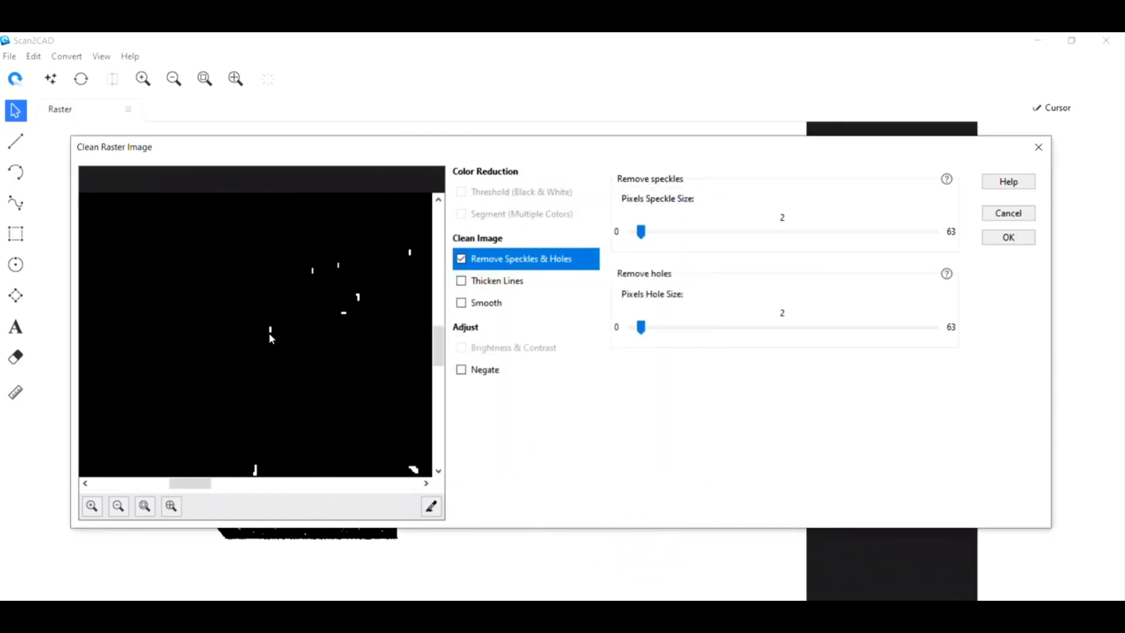
pyautogui.scroll(-4, 300, 408)
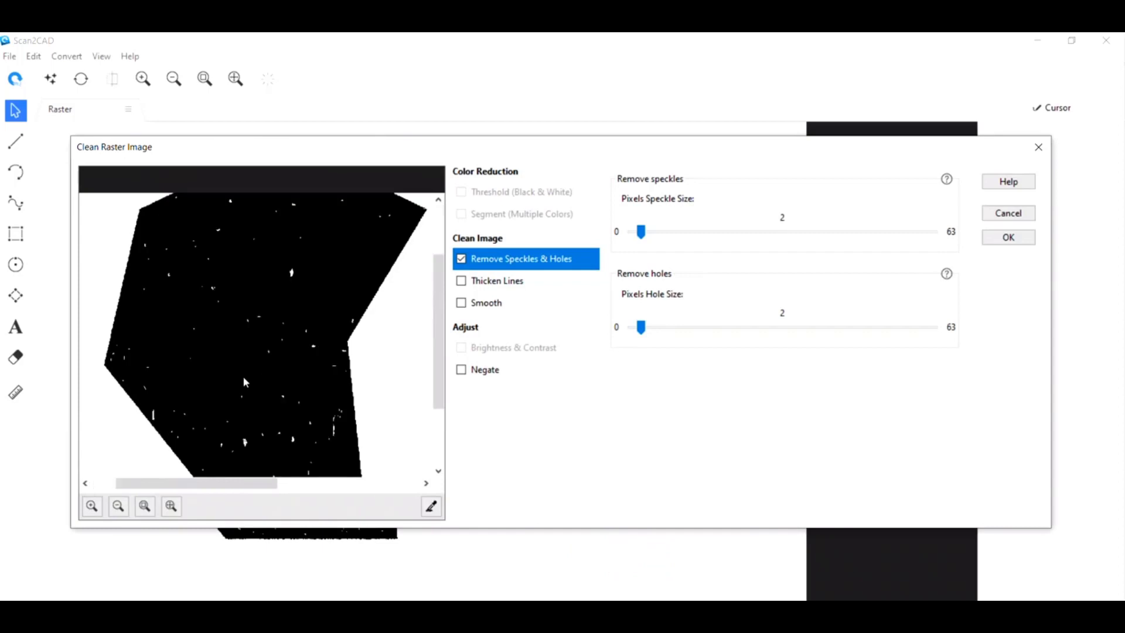
pyautogui.click(603, 609)
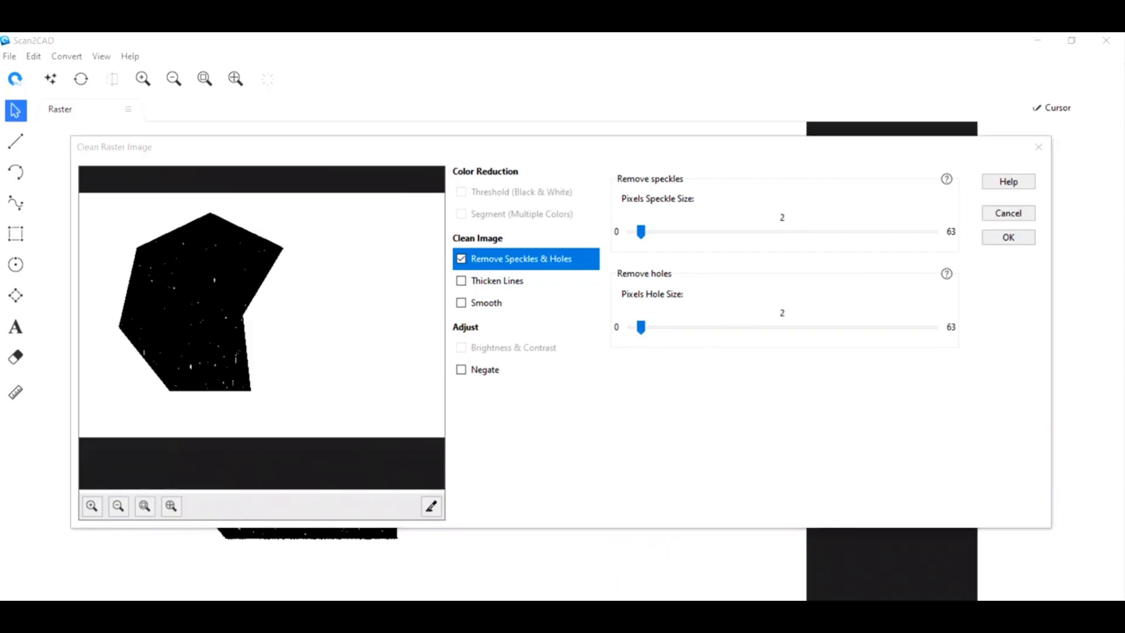
# Set the pixel hole size to 63, enable smoothing and apply the cleanup to the raster image.
pyautogui.moveTo(643, 330); pyautogui.dragTo(941, 337)
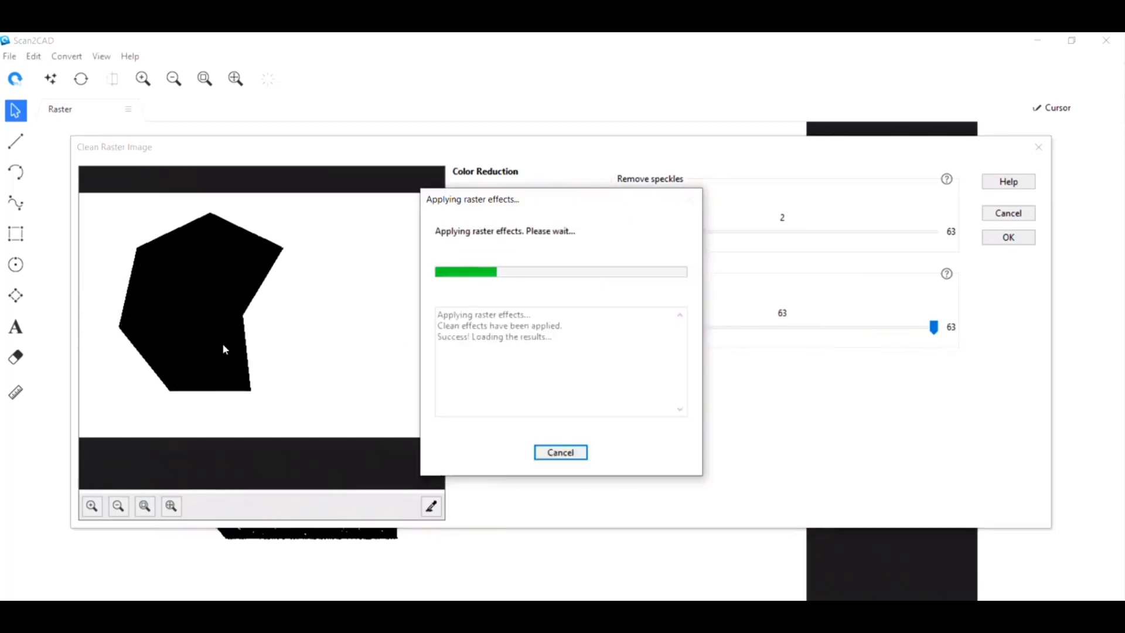
pyautogui.scroll(2, 203, 340)
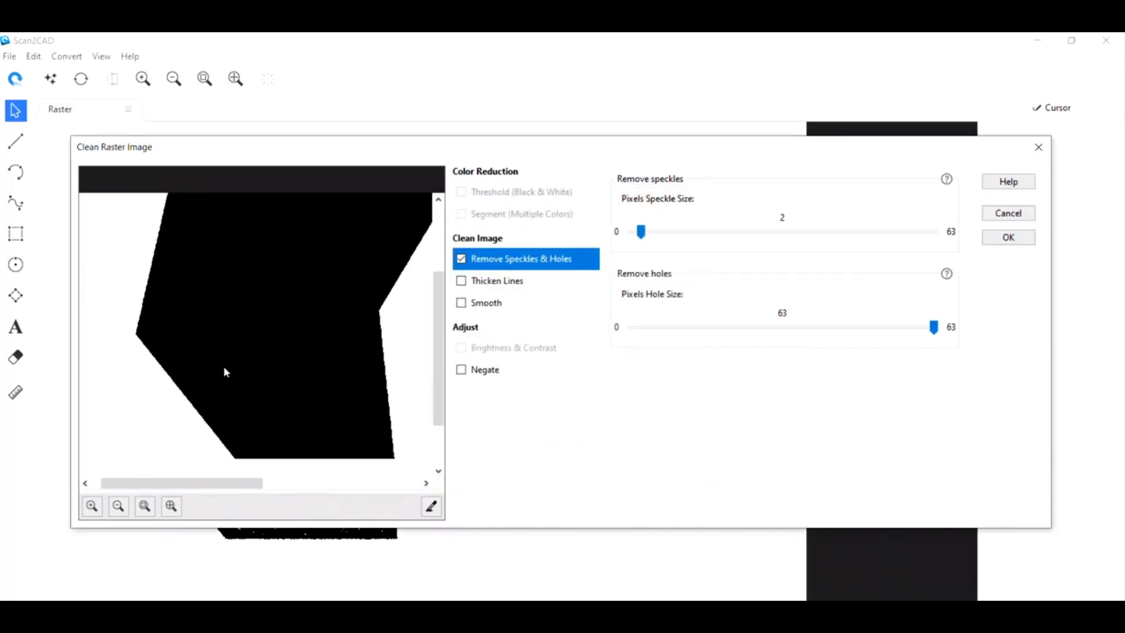
pyautogui.scroll(3, 223, 367)
pyautogui.scroll(-3, 199, 328)
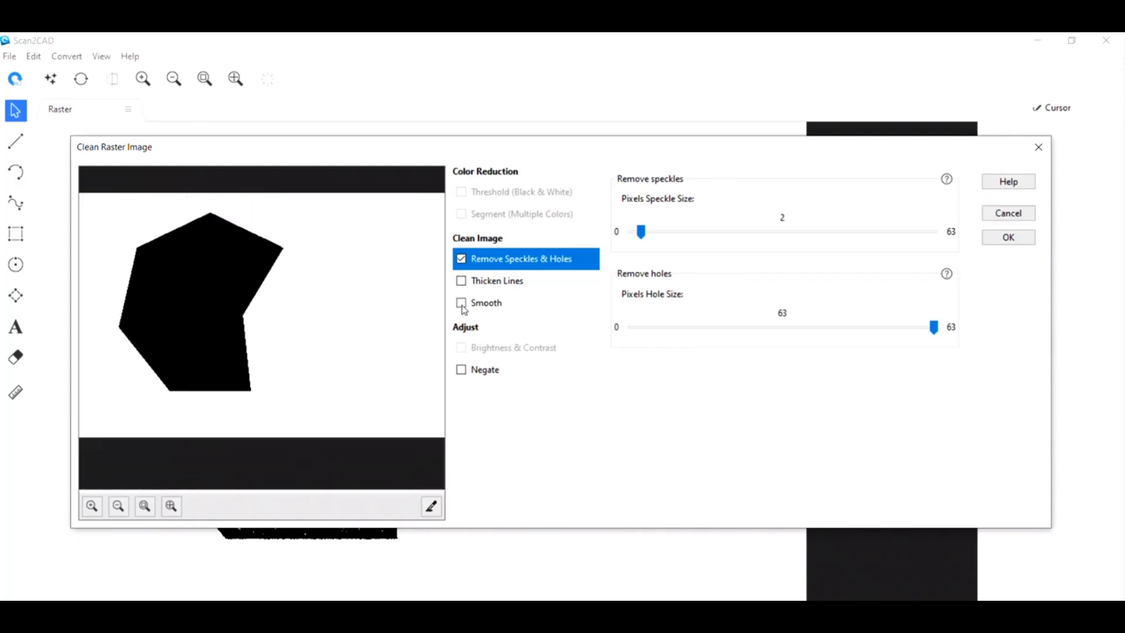
pyautogui.click(461, 303)
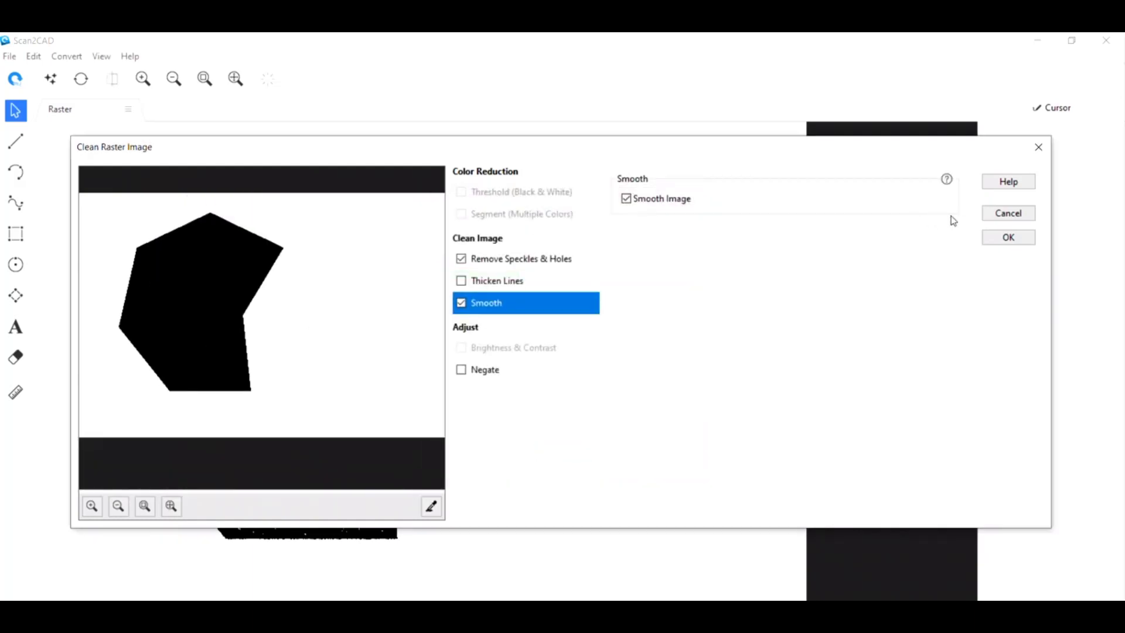
pyautogui.click(1014, 238)
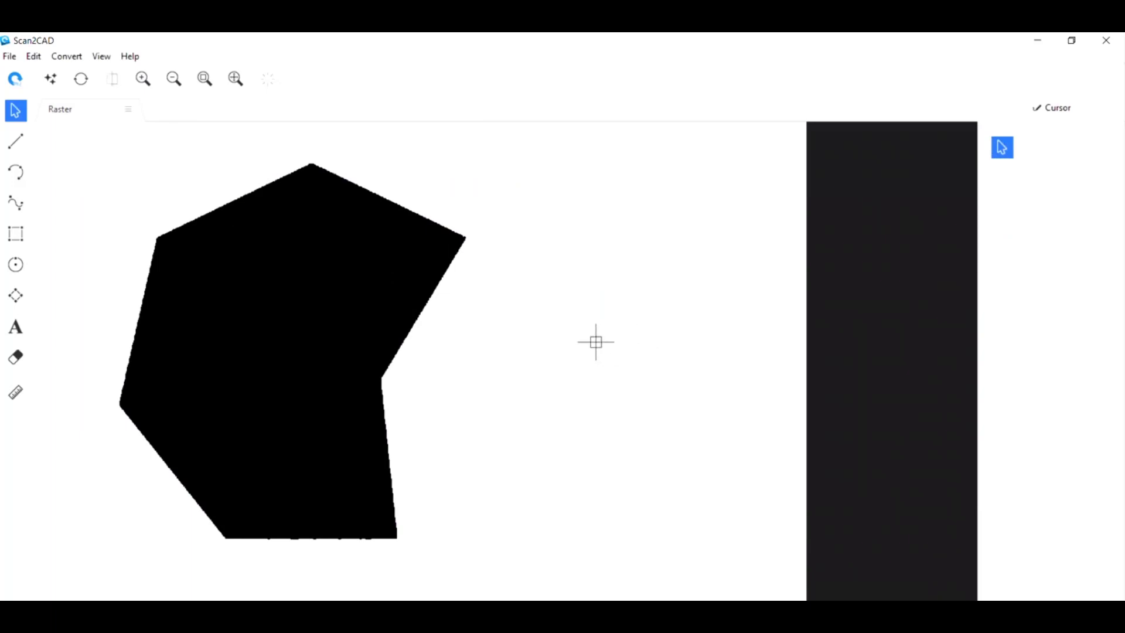
# Set up the raster conversion with the Outline method, Bias Angular and the PolyBezier vector type.
pyautogui.click(81, 79)
pyautogui.moveTo(524, 125); pyautogui.dragTo(463, 500)
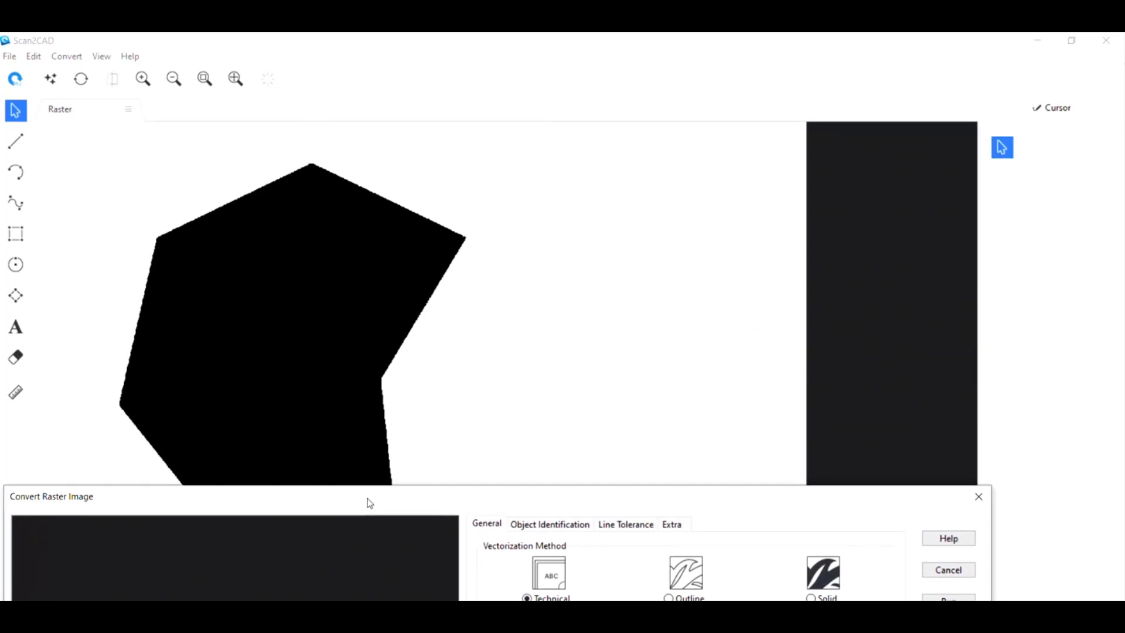
pyautogui.moveTo(367, 501); pyautogui.dragTo(404, 145)
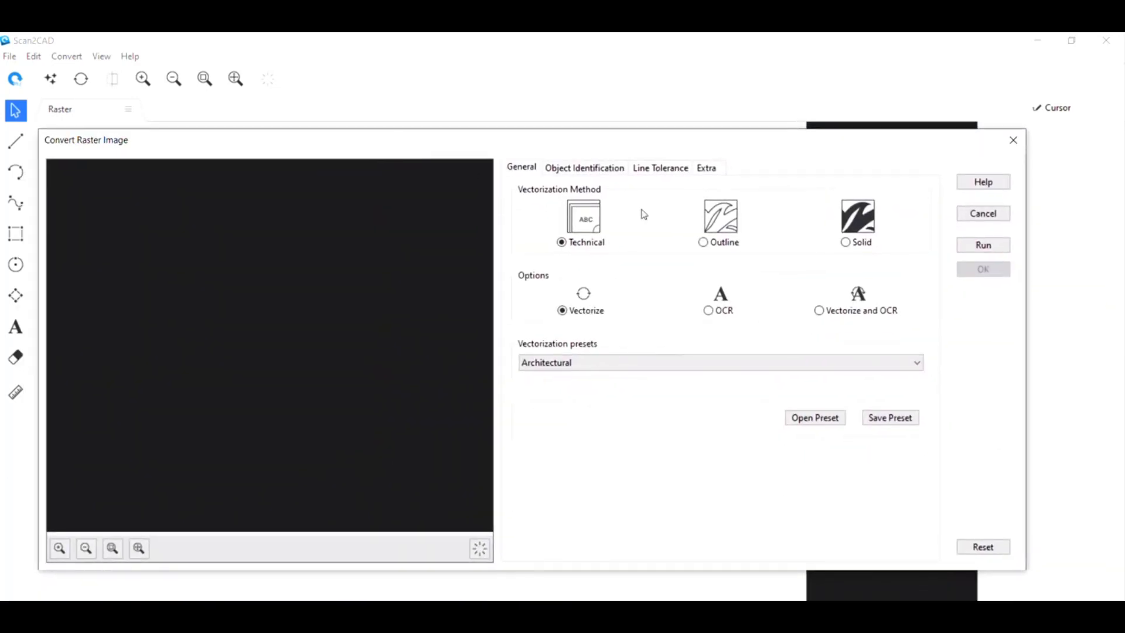
pyautogui.click(704, 244)
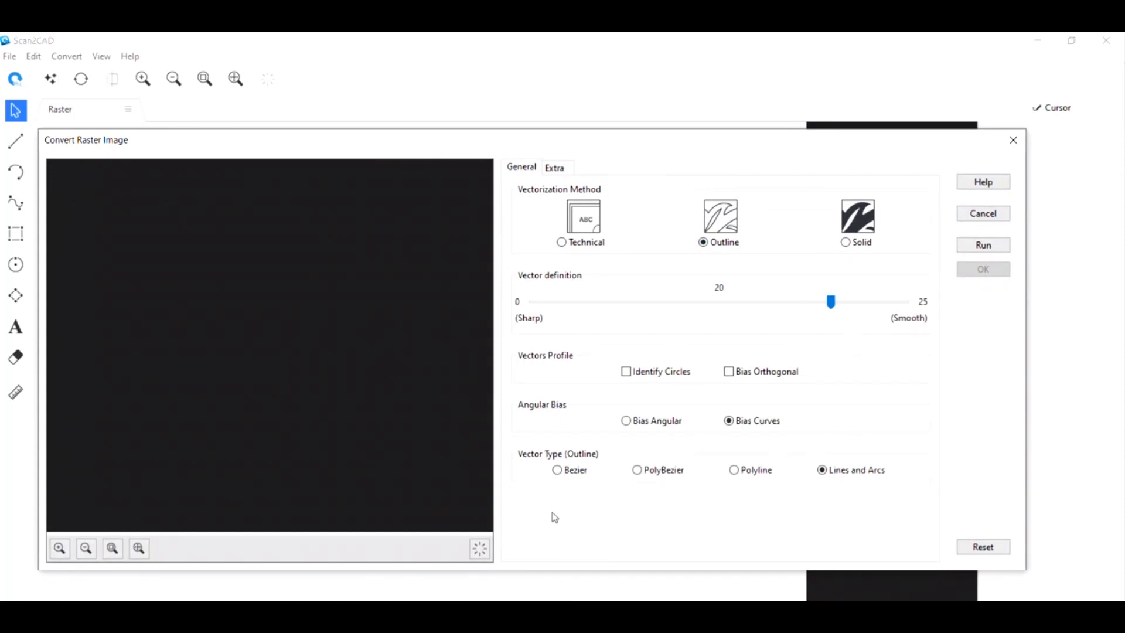
pyautogui.moveTo(696, 143); pyautogui.dragTo(658, 133)
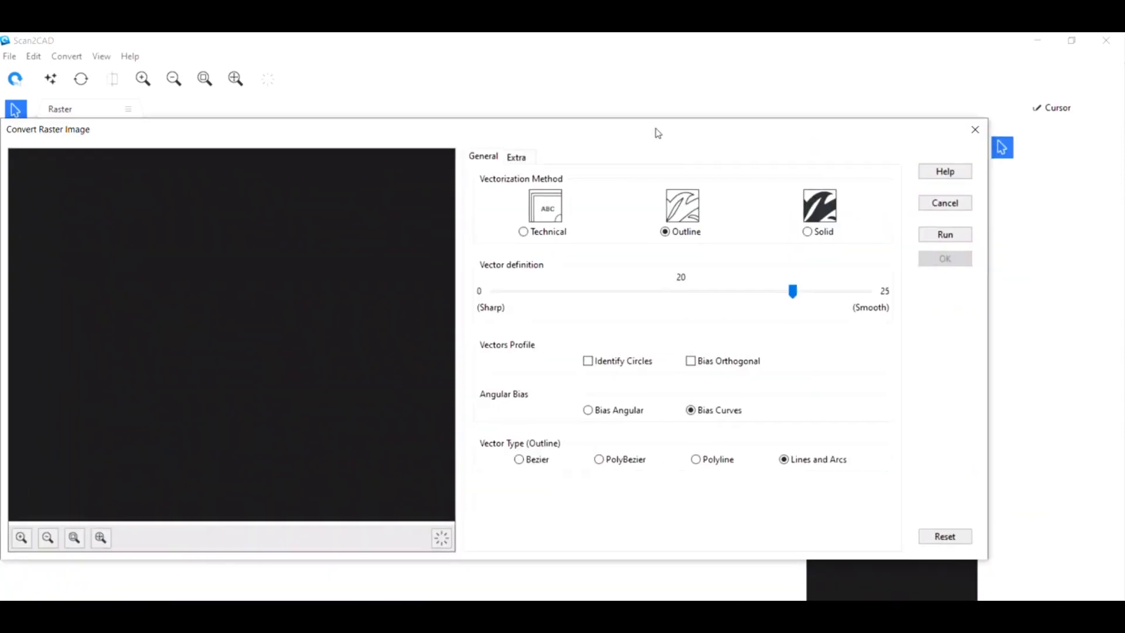
pyautogui.click(591, 412)
pyautogui.click(602, 464)
pyautogui.moveTo(721, 129)
pyautogui.mouseDown()
pyautogui.moveTo(775, 467)
pyautogui.moveTo(771, 239)
pyautogui.moveTo(753, 467)
pyautogui.moveTo(809, 105)
pyautogui.moveTo(764, 125)
pyautogui.mouseUp()
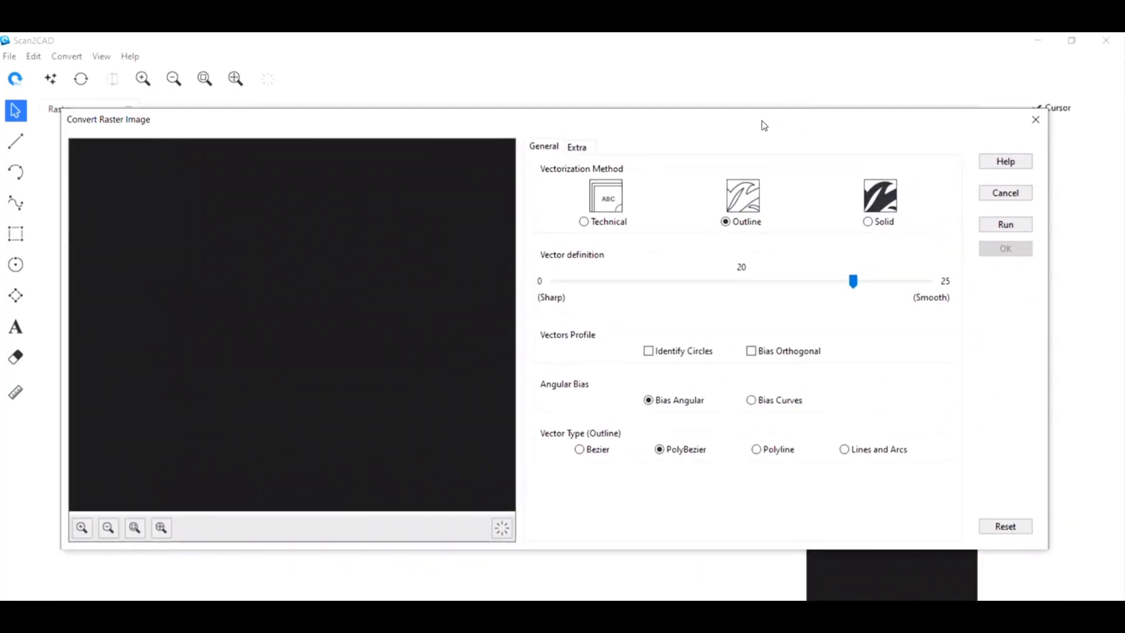
# Run the vectorization for a preview, and rerun it with the vector definition set to 12.
pyautogui.click(1003, 227)
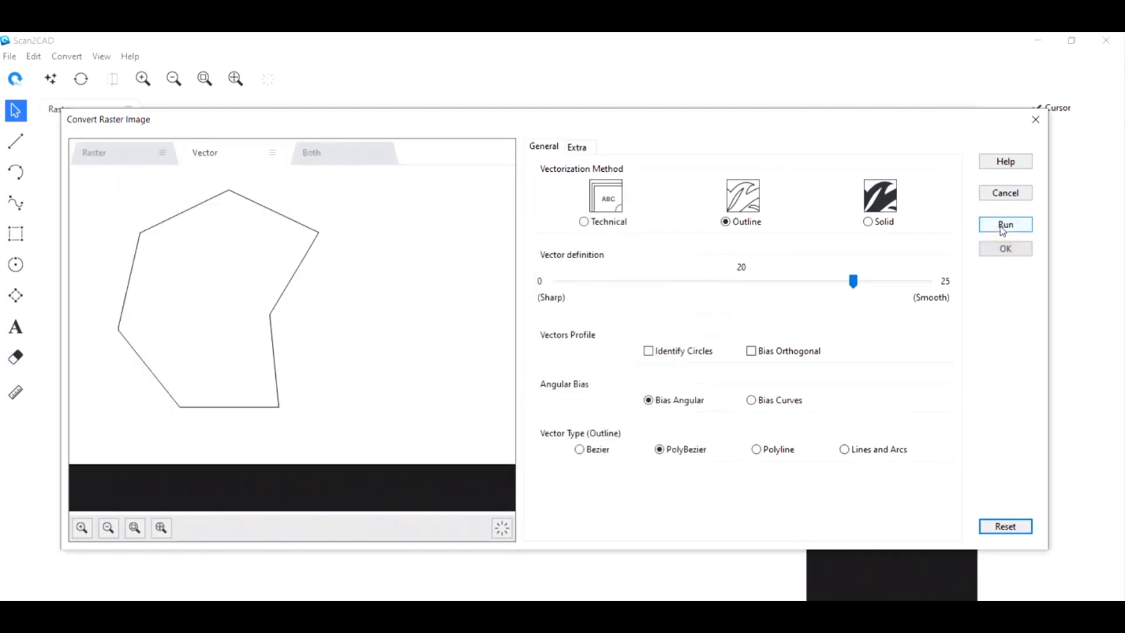
pyautogui.scroll(1, 227, 372)
pyautogui.scroll(-1, 188, 359)
pyautogui.scroll(1, 179, 352)
pyautogui.scroll(-1, 172, 339)
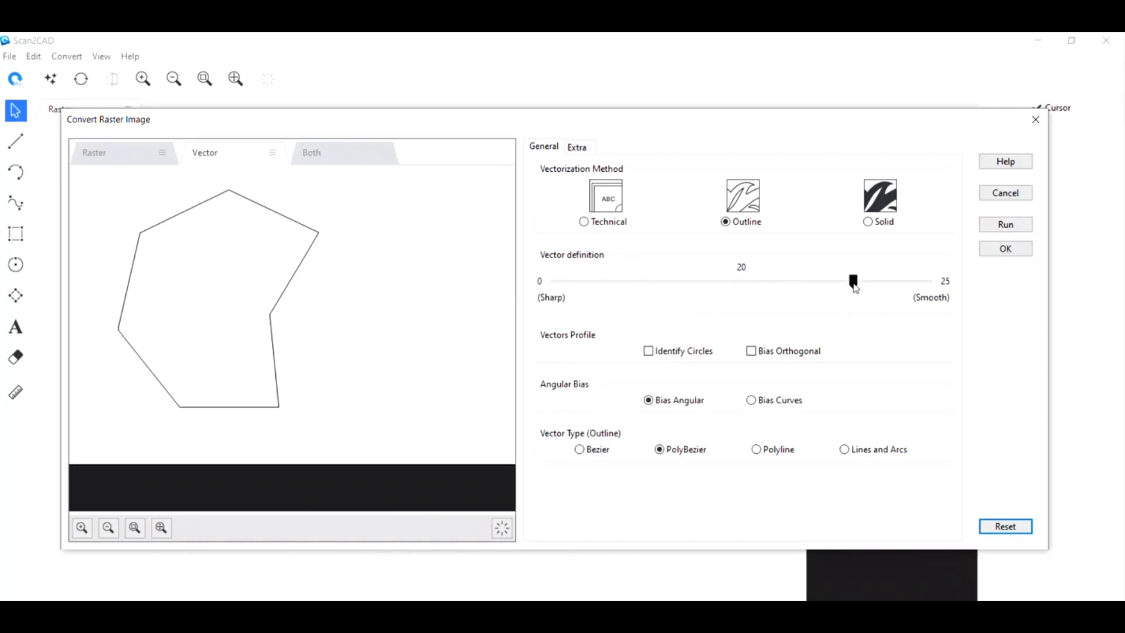
pyautogui.moveTo(853, 281); pyautogui.dragTo(734, 283)
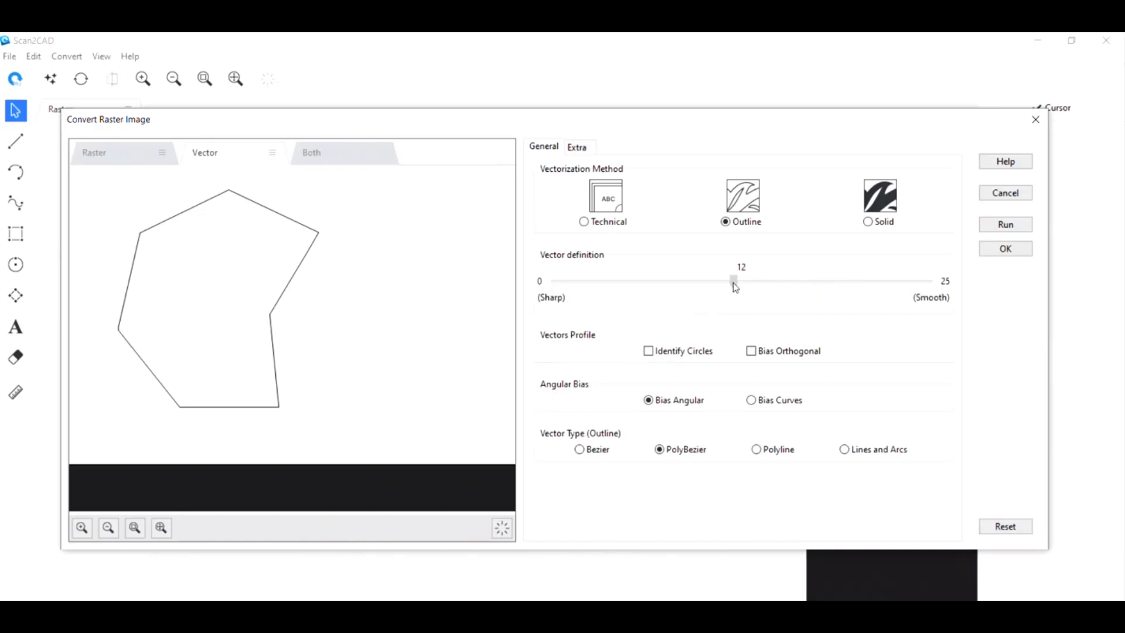
pyautogui.click(1010, 225)
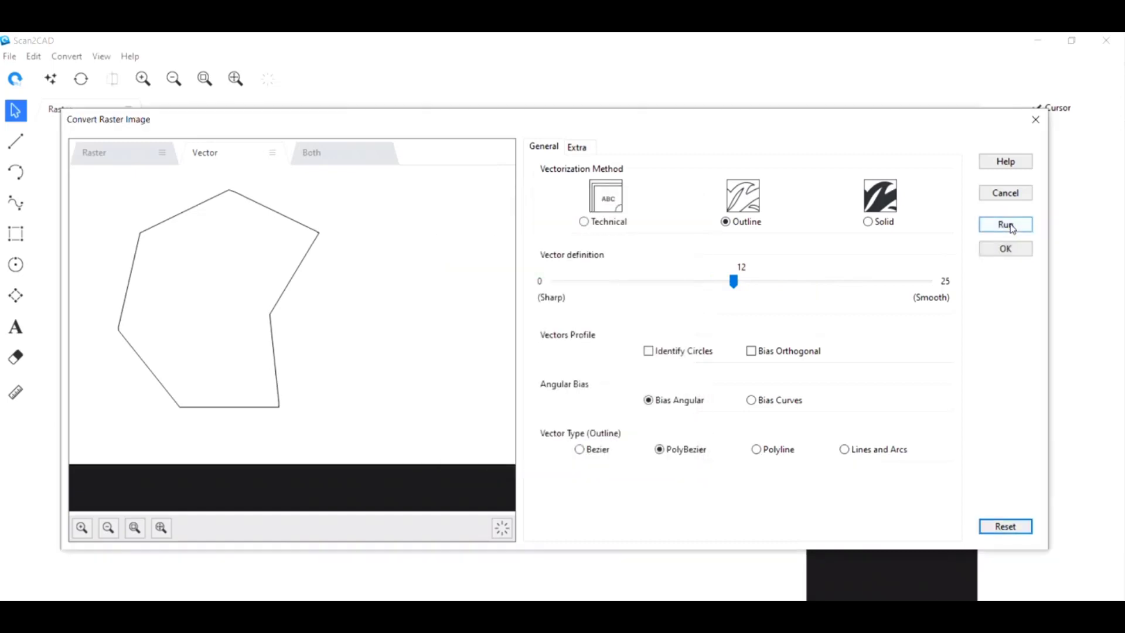
# Compare the raster, vector and combined previews of the shape, coloring the vectors to check how they follow the edges.
pyautogui.click(103, 157)
pyautogui.scroll(2, 176, 363)
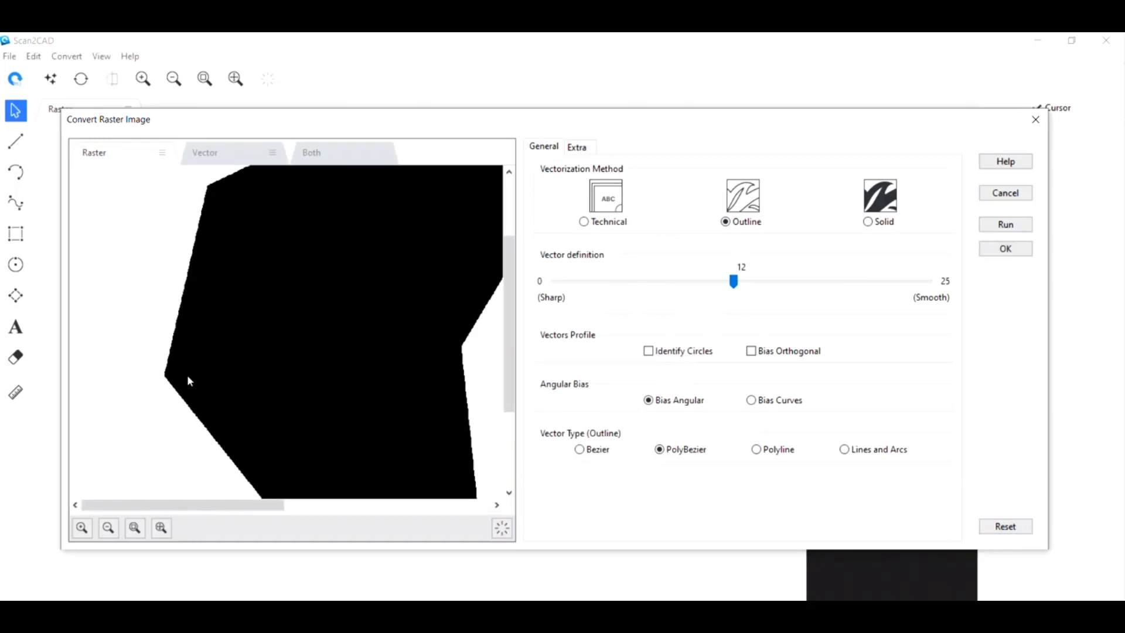
pyautogui.scroll(-2, 188, 374)
pyautogui.click(218, 158)
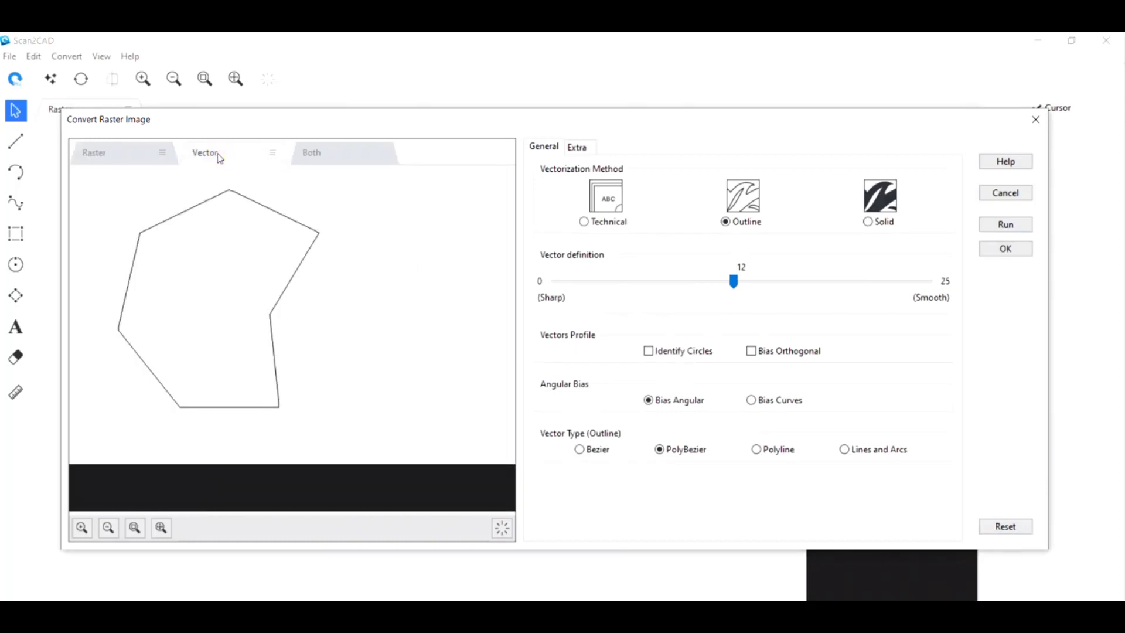
pyautogui.scroll(2, 176, 317)
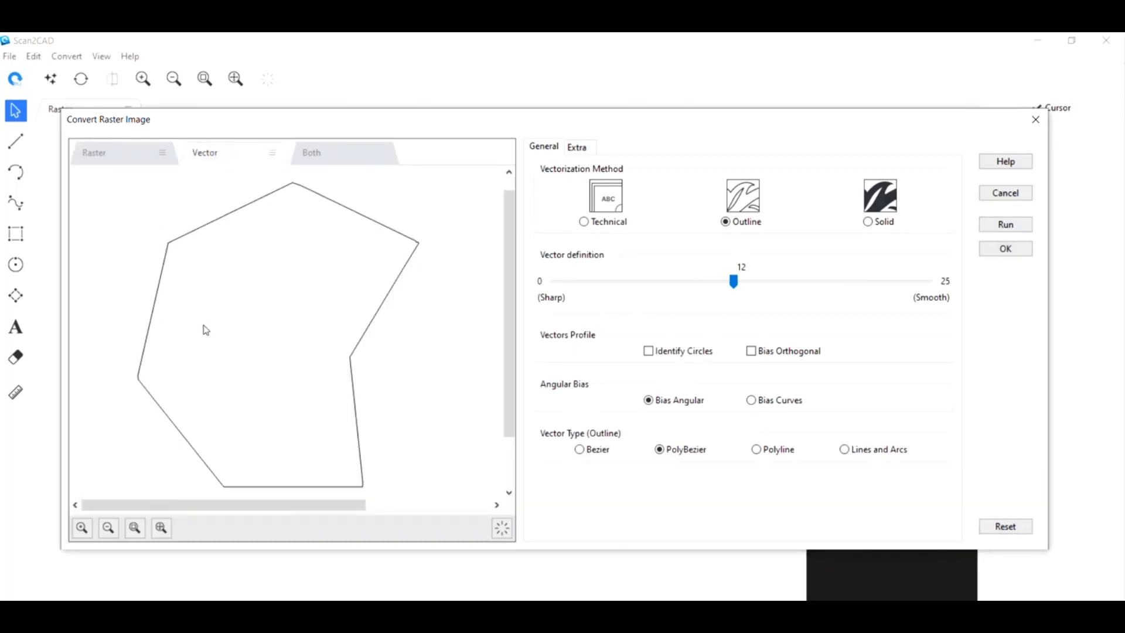
pyautogui.click(326, 162)
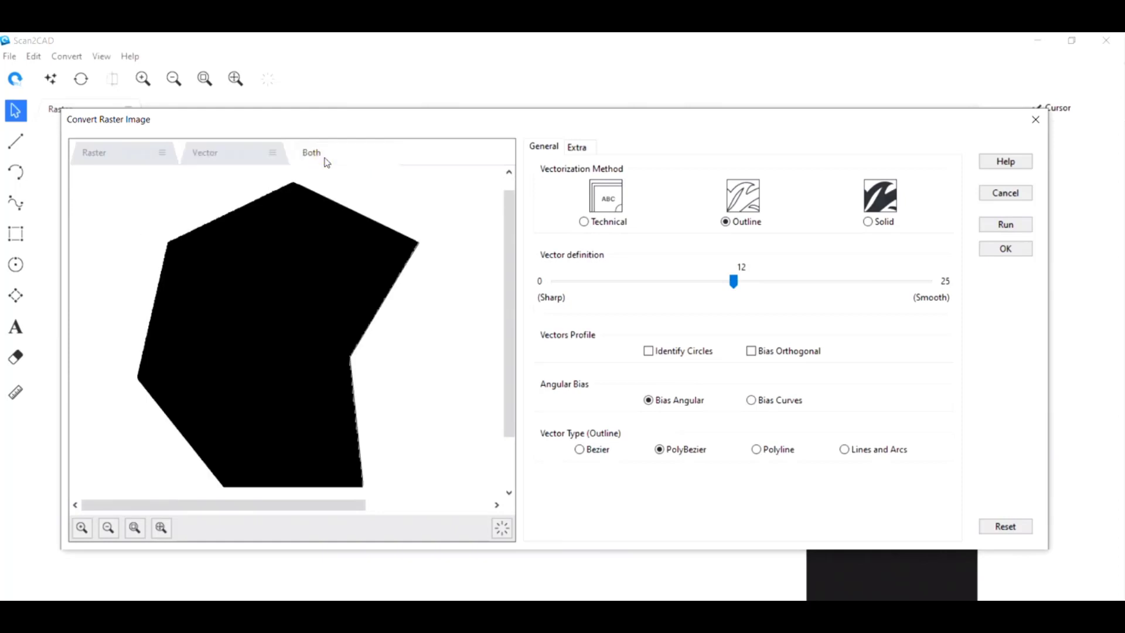
pyautogui.click(502, 528)
pyautogui.scroll(2, 358, 449)
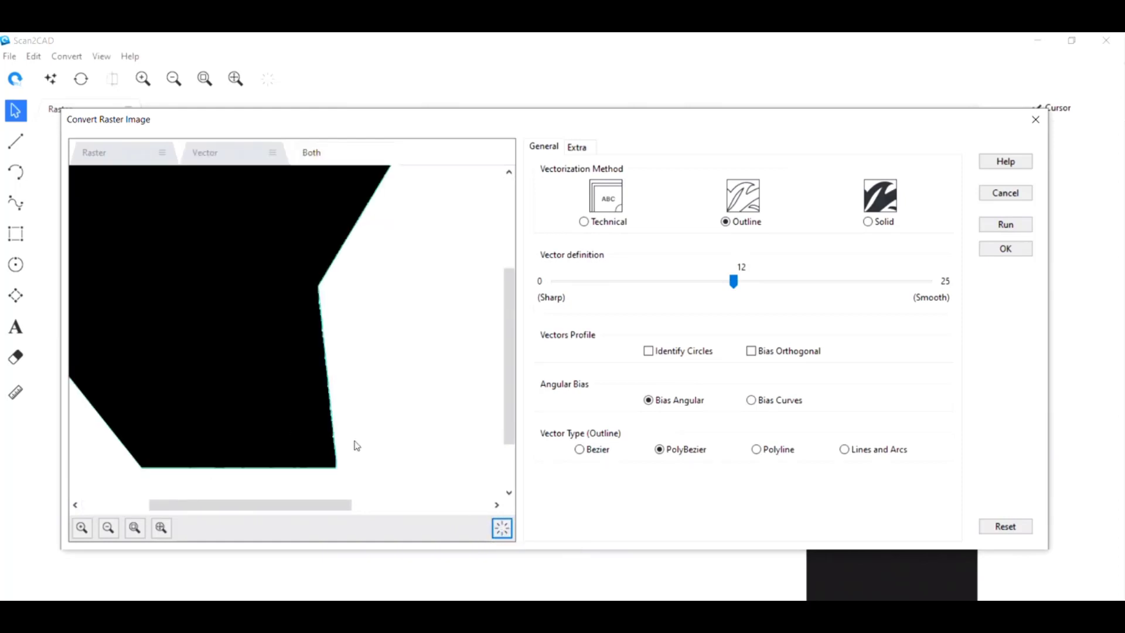
# Check the traced outline against the shape in the combined and vector previews, and accept the conversion.
pyautogui.scroll(4, 298, 430)
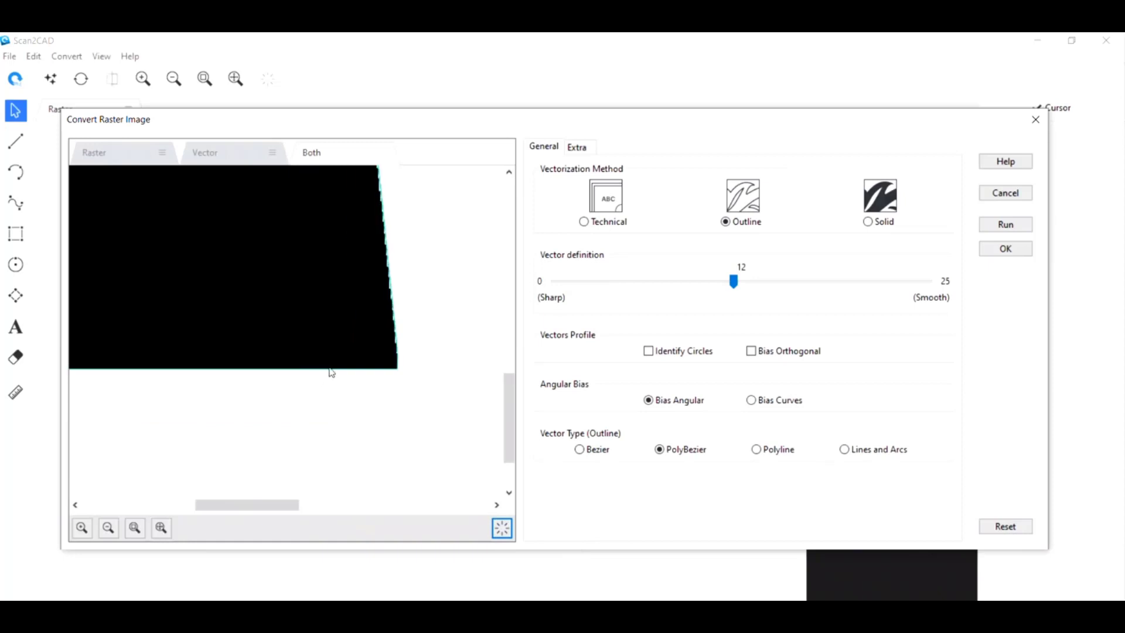
pyautogui.scroll(-5, 247, 361)
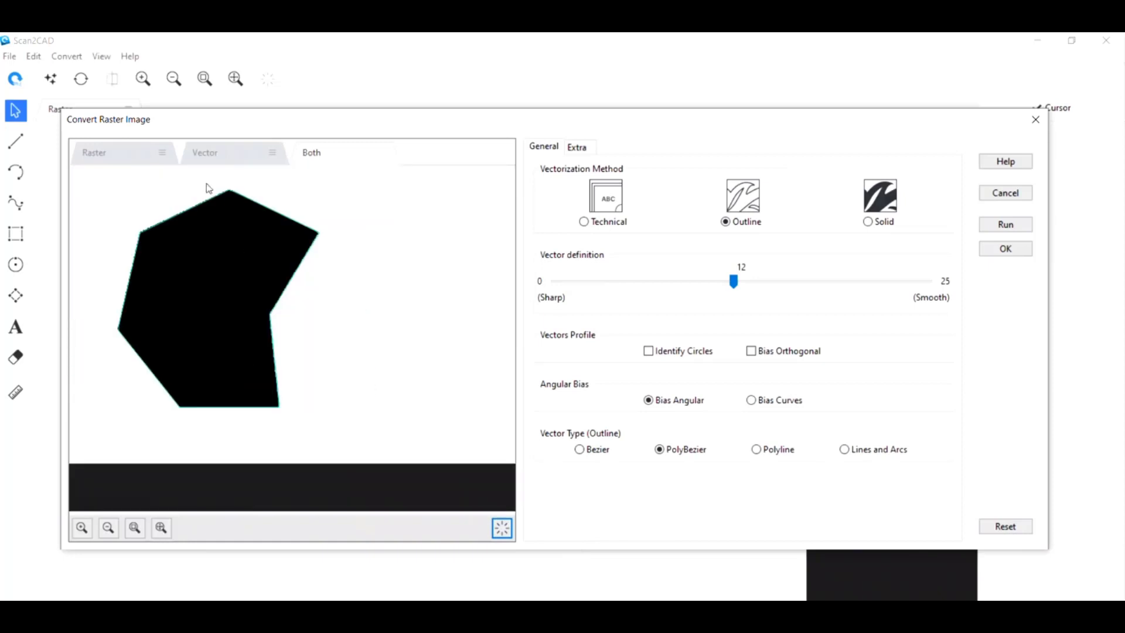
pyautogui.click(239, 160)
pyautogui.click(351, 155)
pyautogui.click(235, 164)
pyautogui.click(324, 160)
pyautogui.click(235, 163)
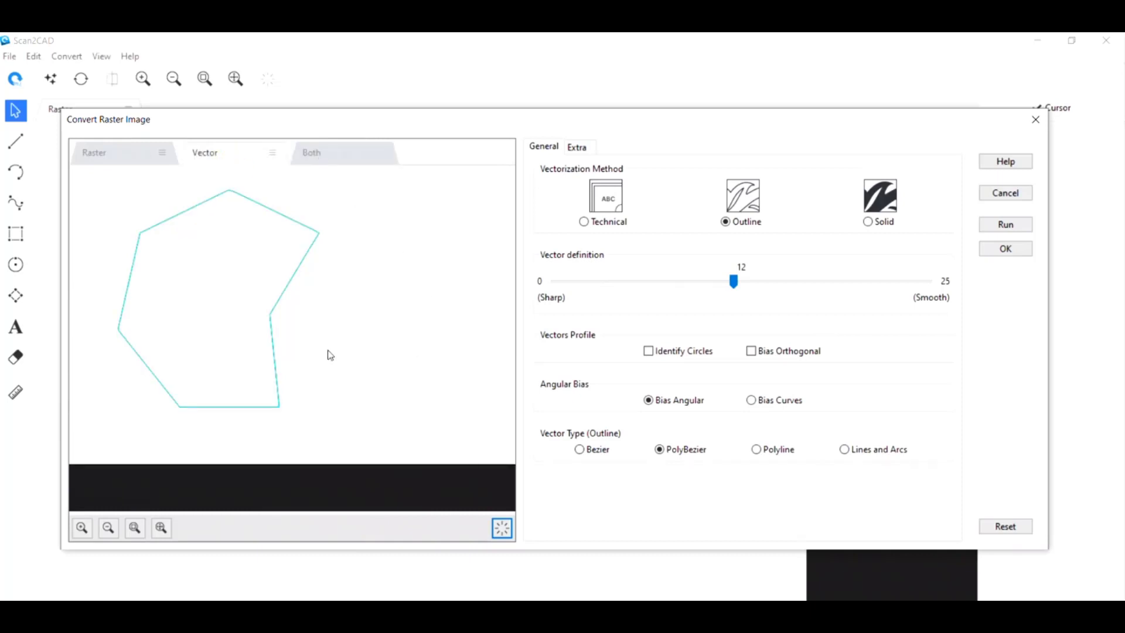
pyautogui.scroll(2, 267, 337)
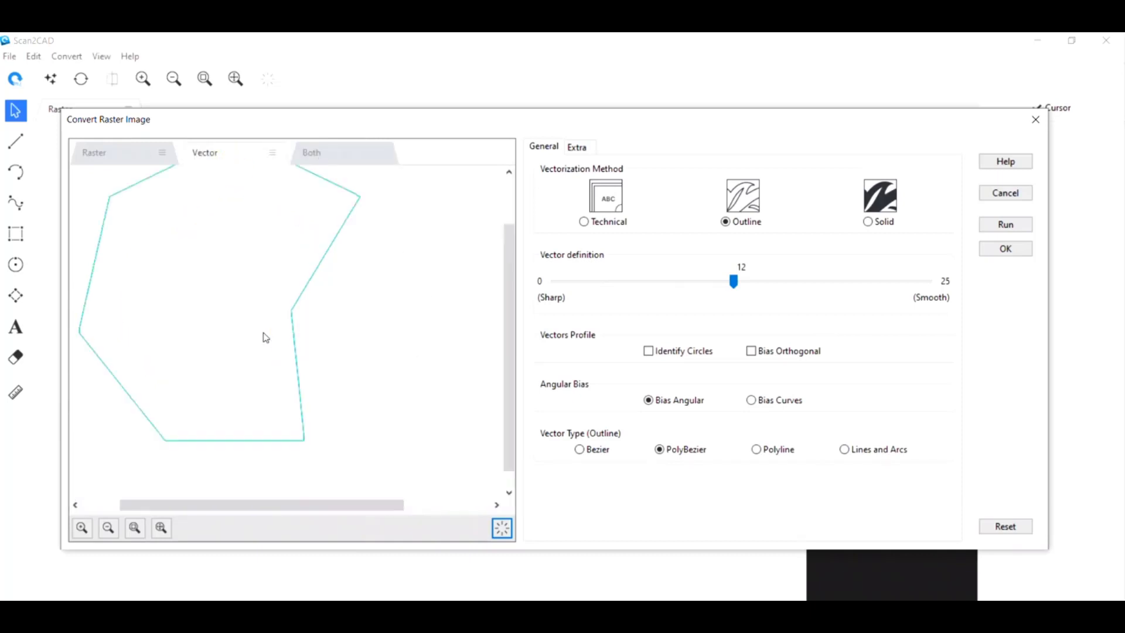
pyautogui.click(1006, 248)
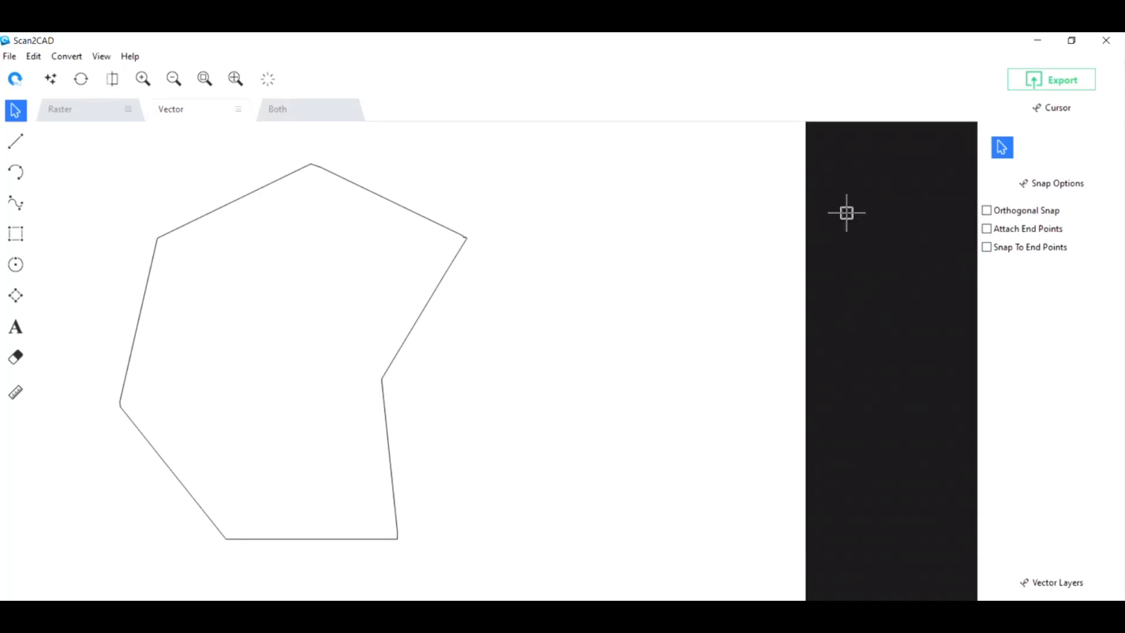
# Export the vector outline as a DXF (R14 and later) file named Converted Pattern, with Beziers exported as splines and layers unchanged.
pyautogui.click(1059, 87)
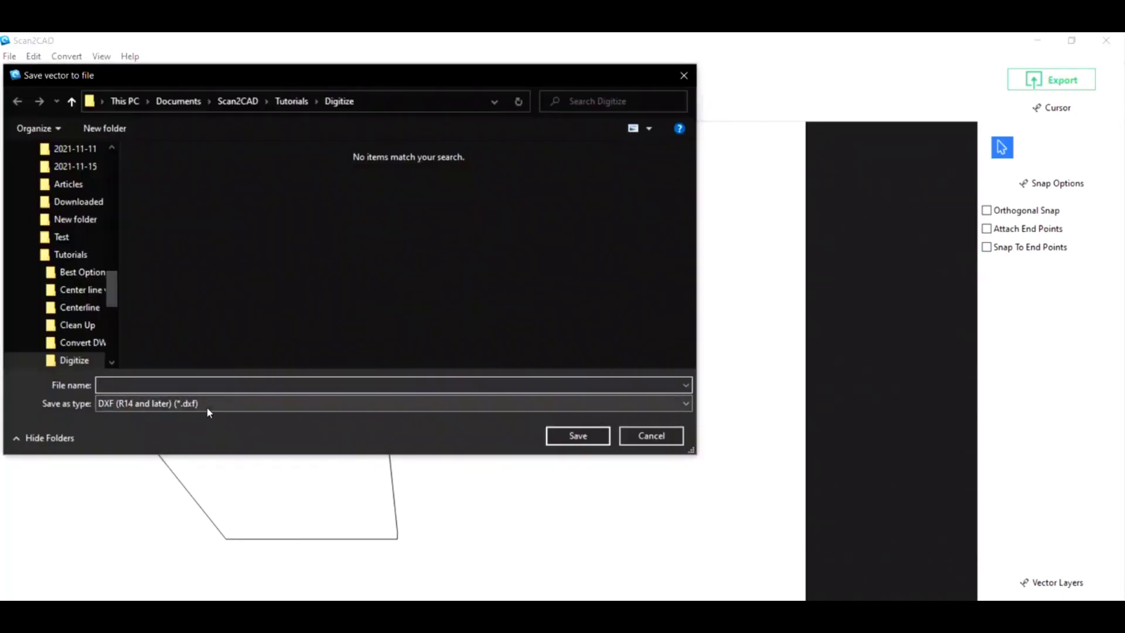
pyautogui.click(207, 406)
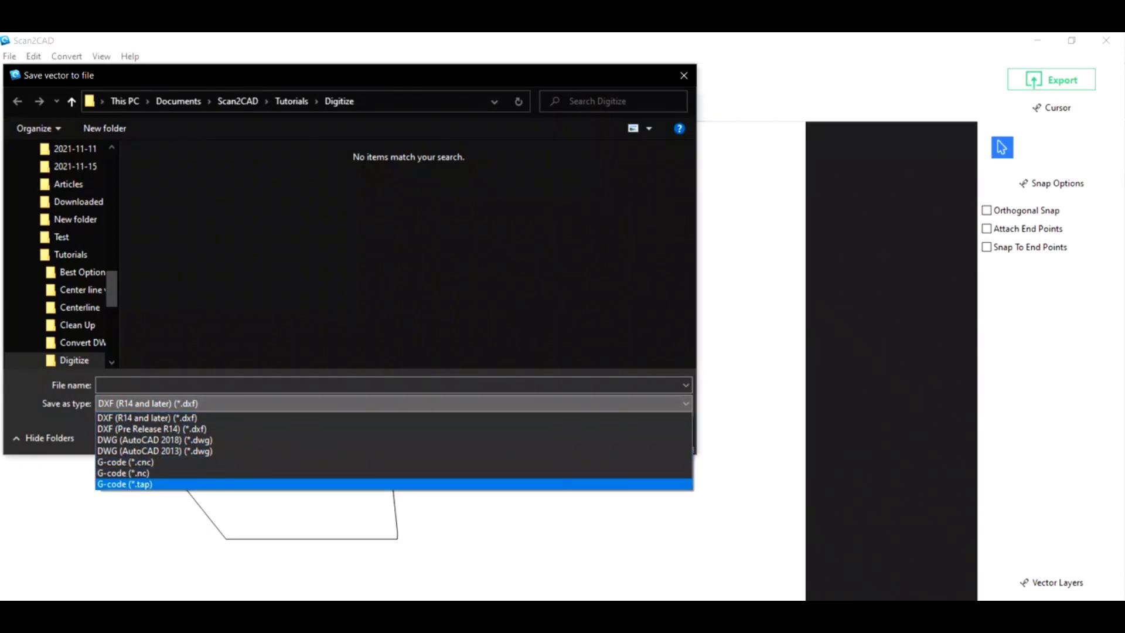
pyautogui.click(239, 387)
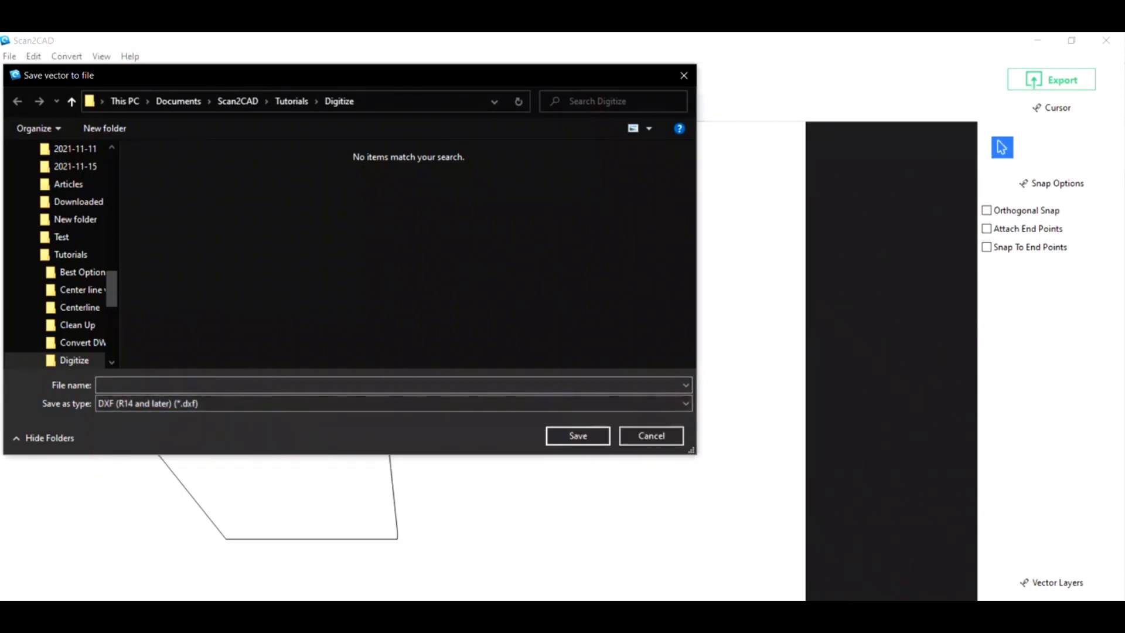
pyautogui.click(139, 385)
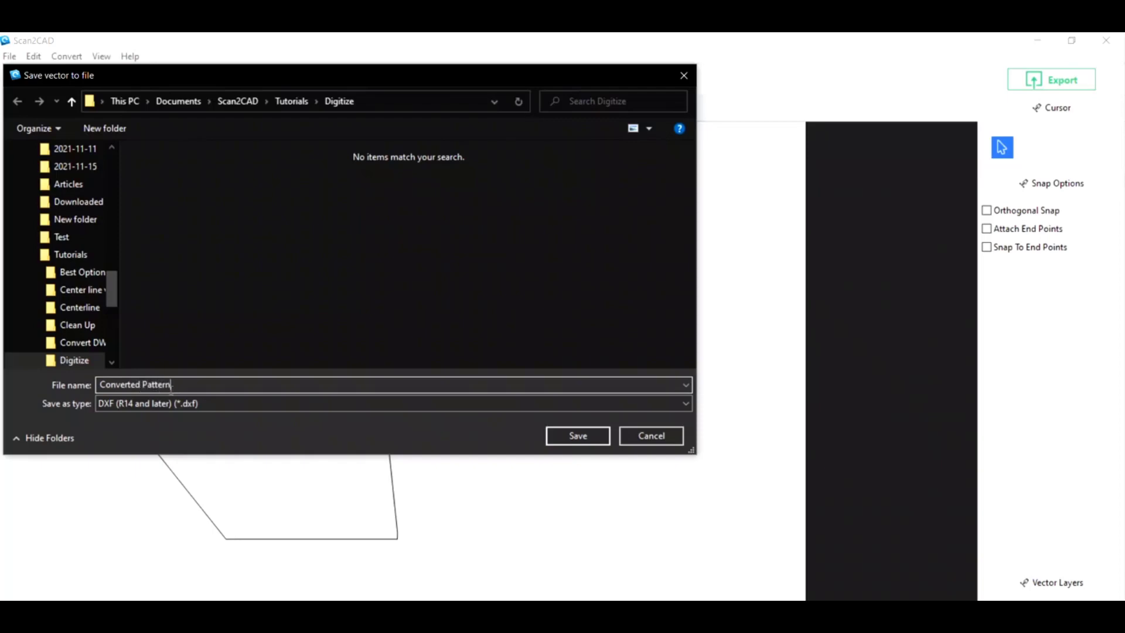
pyautogui.click(591, 440)
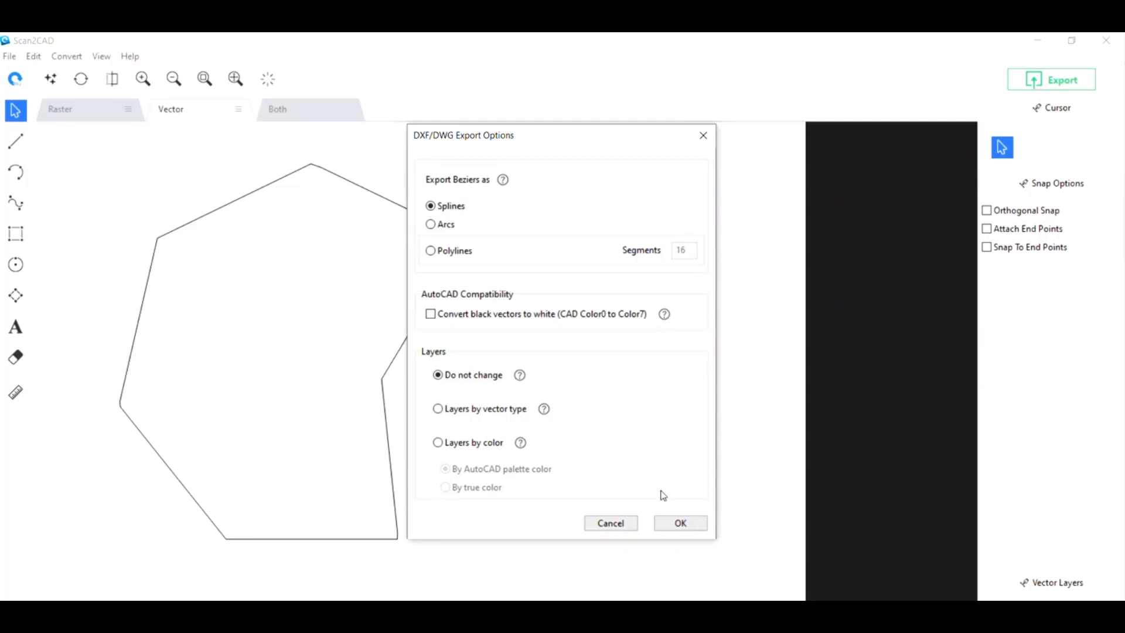
pyautogui.click(677, 524)
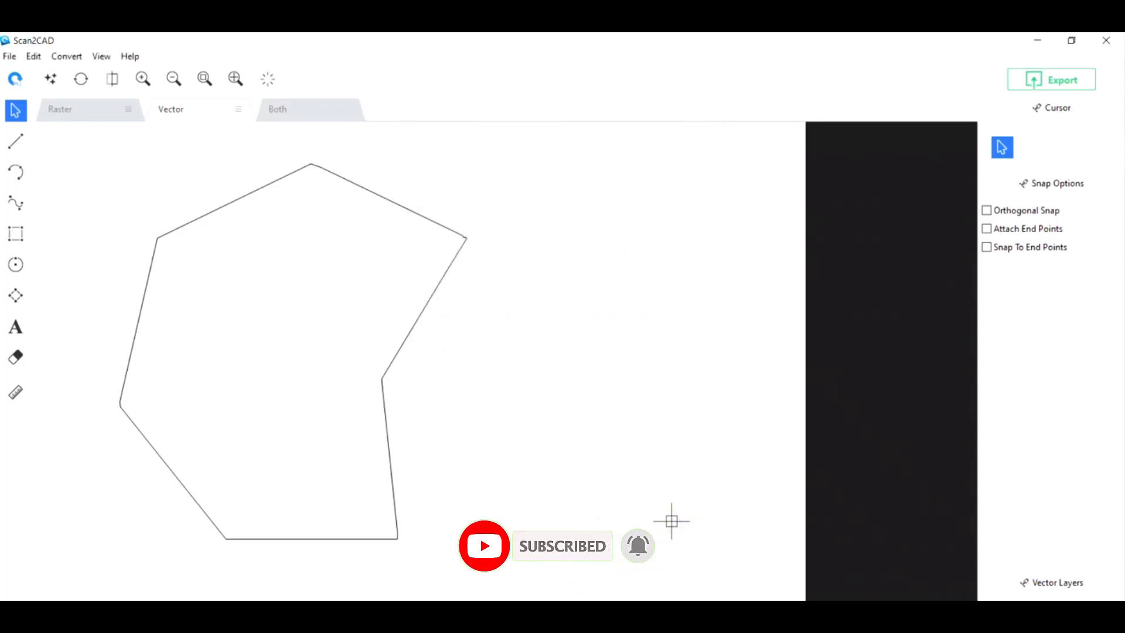
# Compare the cleaned raster shape with its converted vector outline in the main drawing view.
pyautogui.click(65, 111)
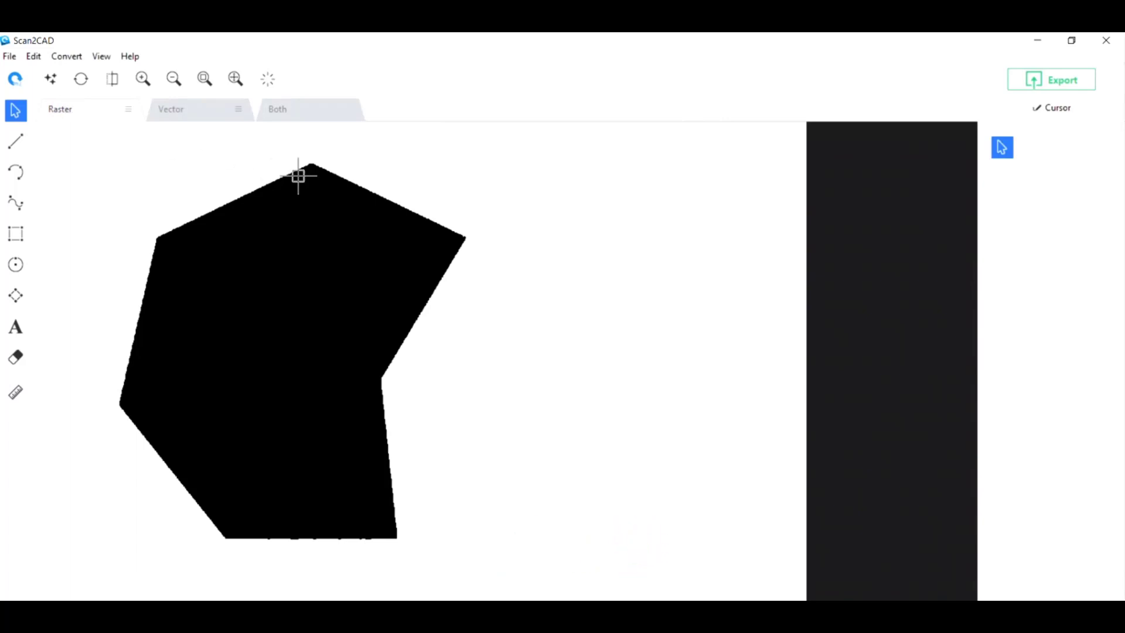
pyautogui.click(183, 115)
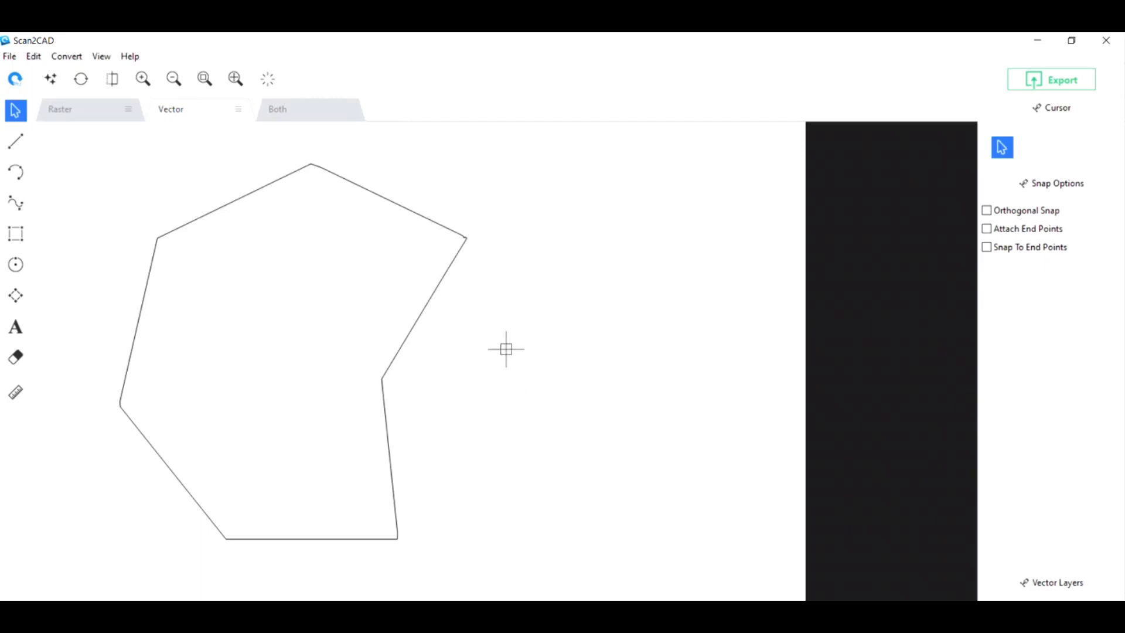
pyautogui.click(76, 113)
pyautogui.click(188, 113)
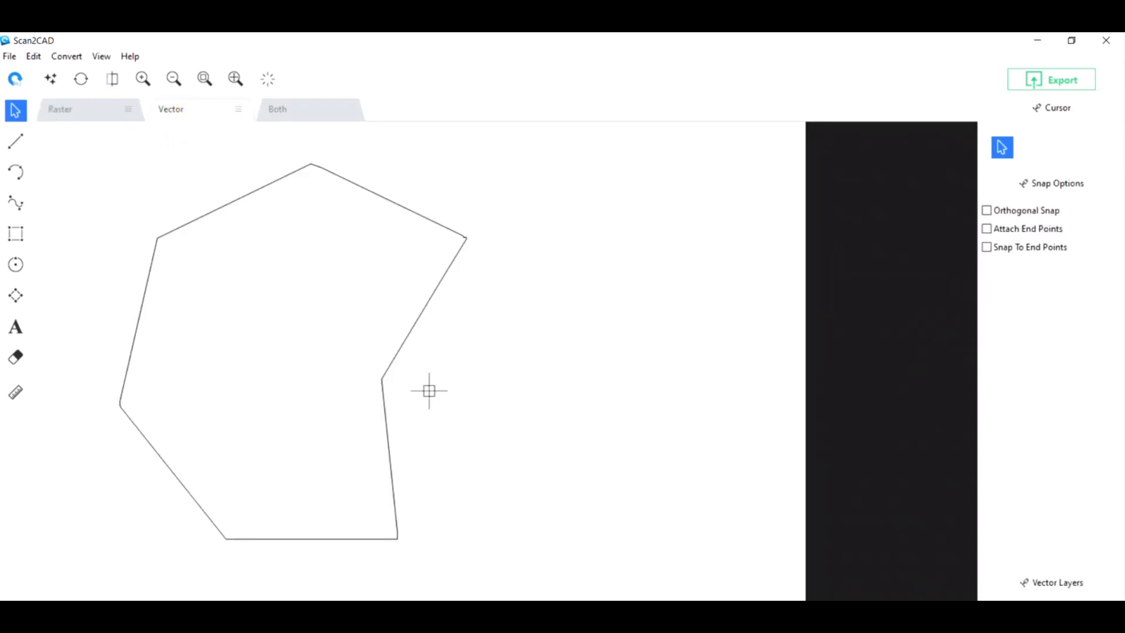